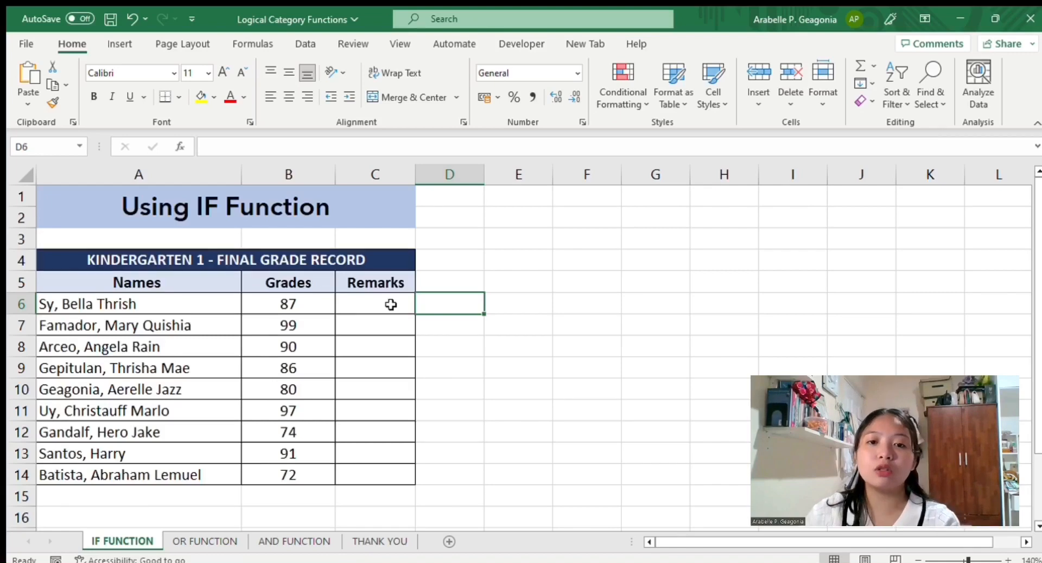
pyautogui.doubleClick(390, 304)
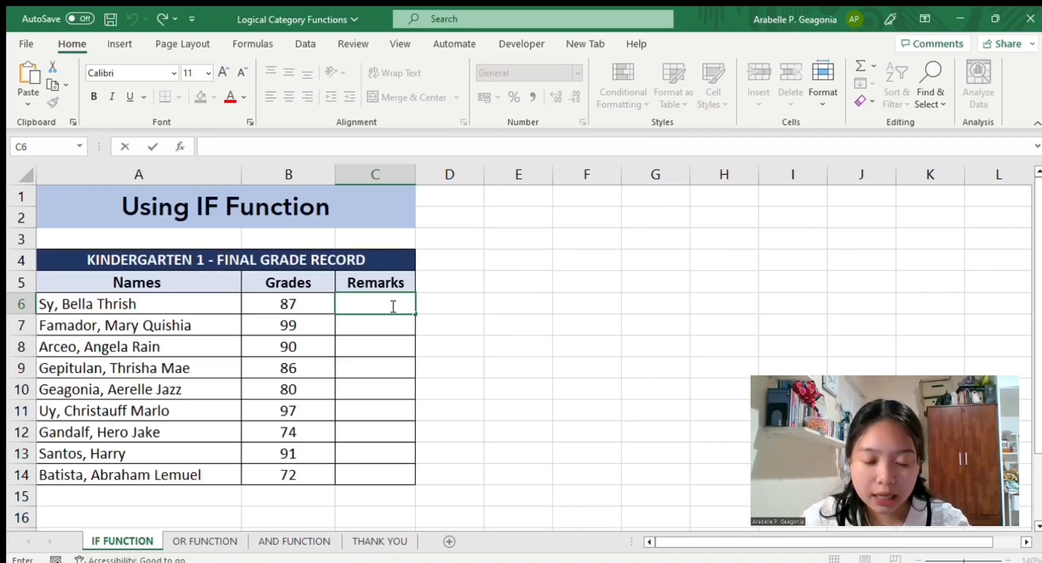
pyautogui.write('=')
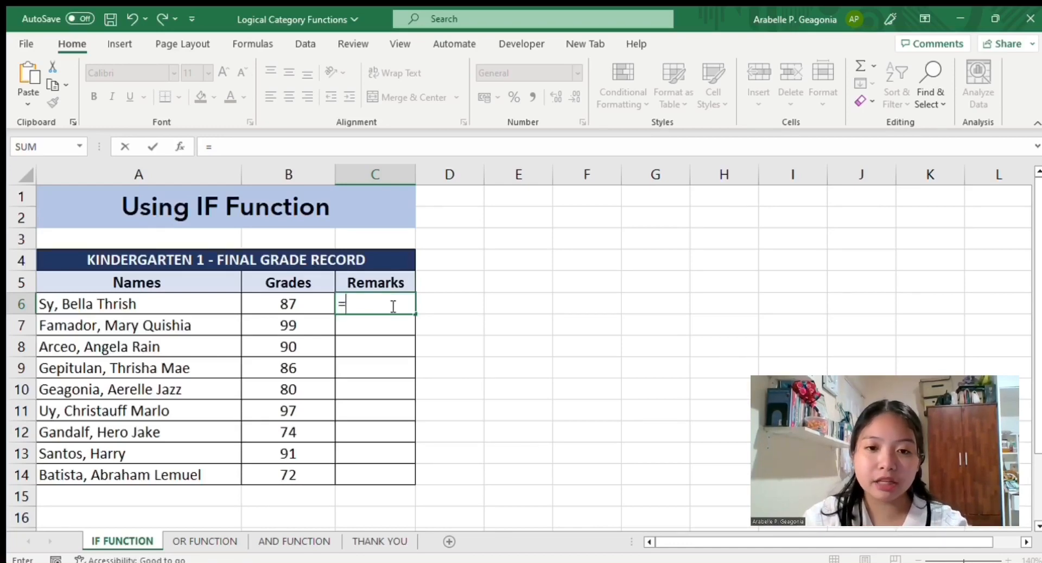
pyautogui.write('IF(')
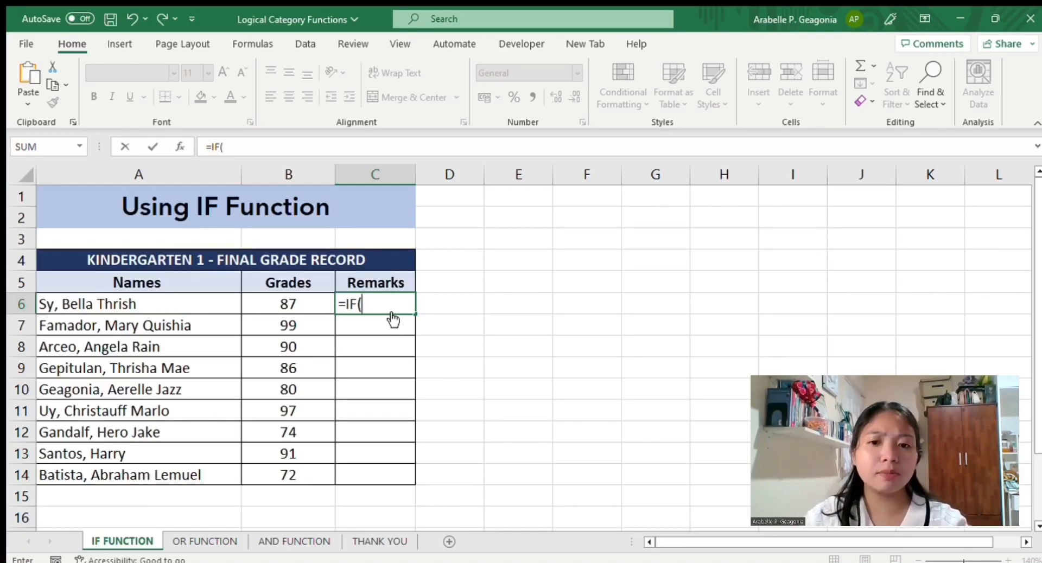
pyautogui.click(315, 306)
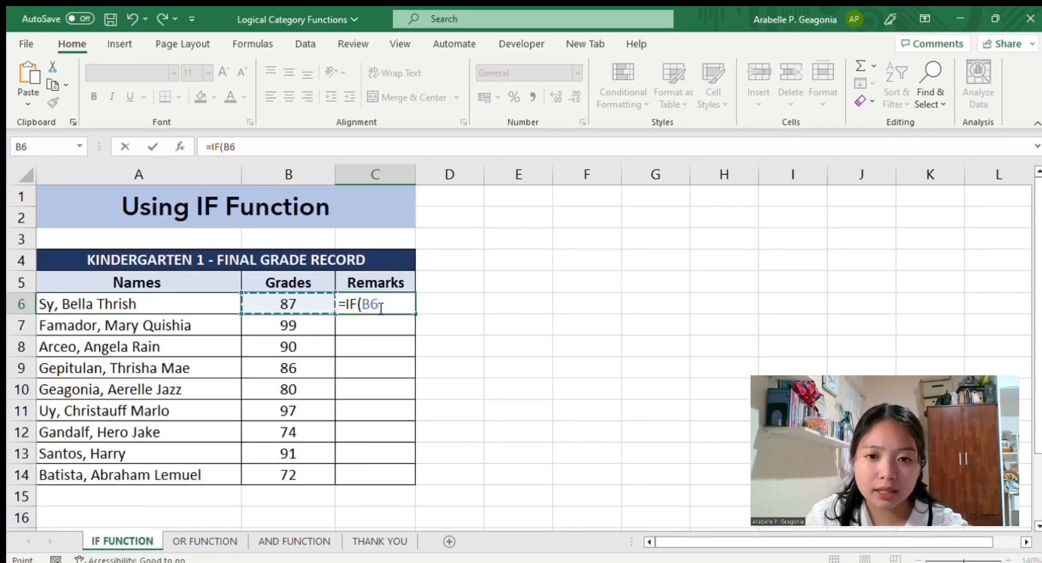
pyautogui.press('BackSpace')
pyautogui.press('BackSpace')
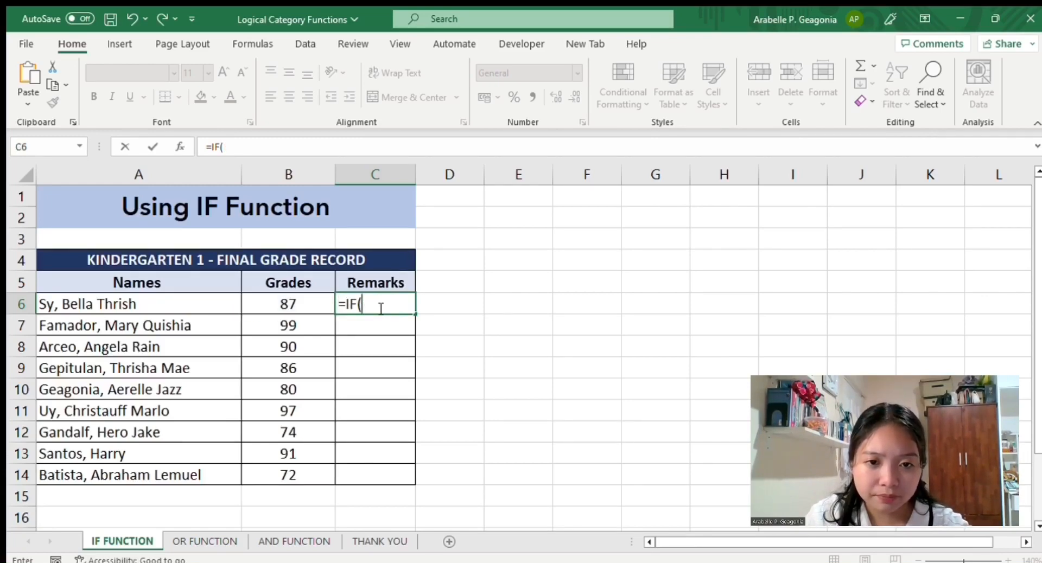
pyautogui.press('BackSpace')
pyautogui.press('BackSpace')
pyautogui.press('BackSpace')
pyautogui.press('BackSpace')
# Enter the formula =IF(B6<75,"FAILED","PASSED") in cell C6 of the Remarks column
pyautogui.write('=')
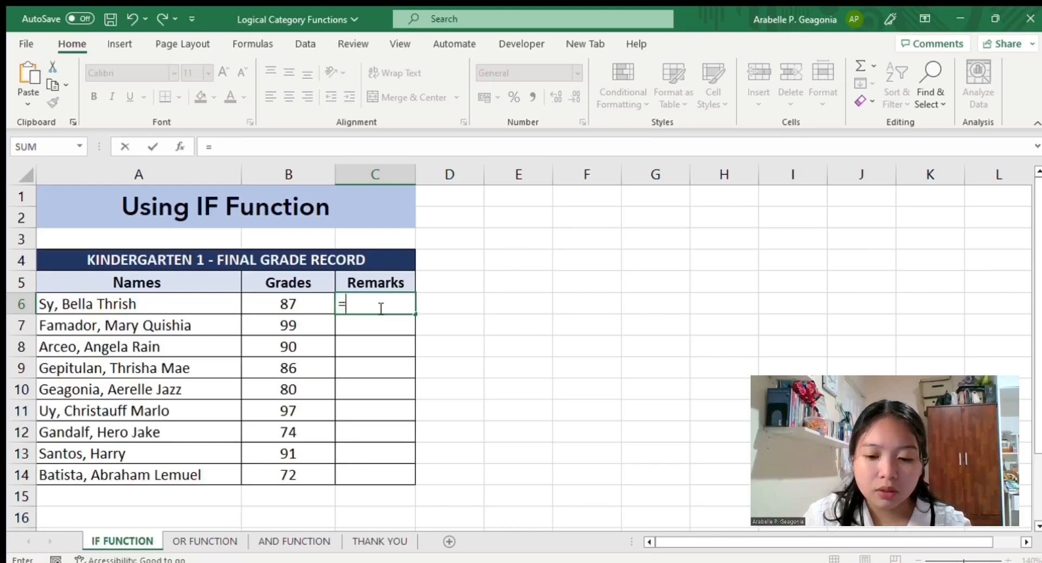
pyautogui.write('IF(')
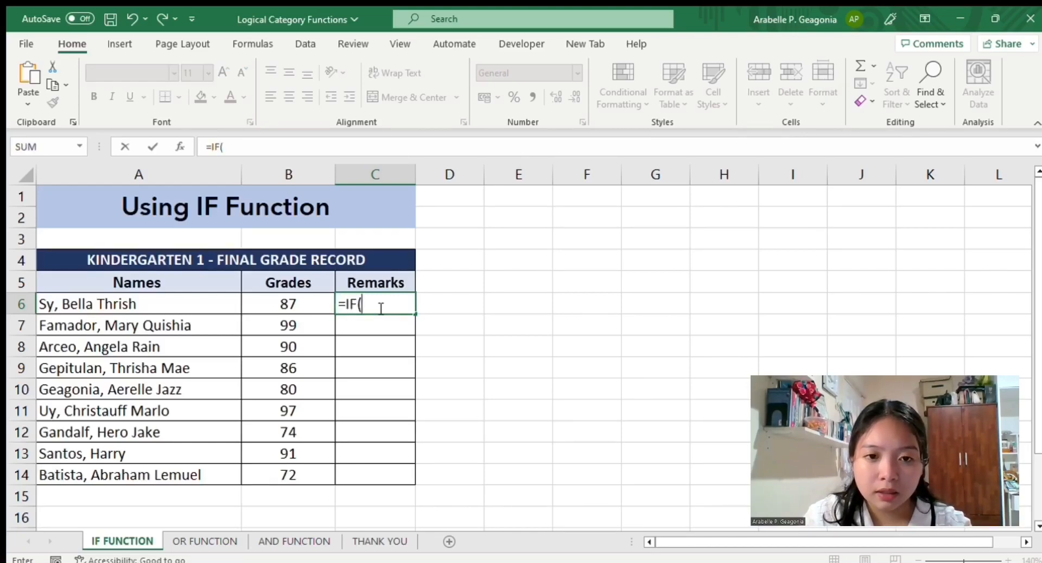
pyautogui.write('B6')
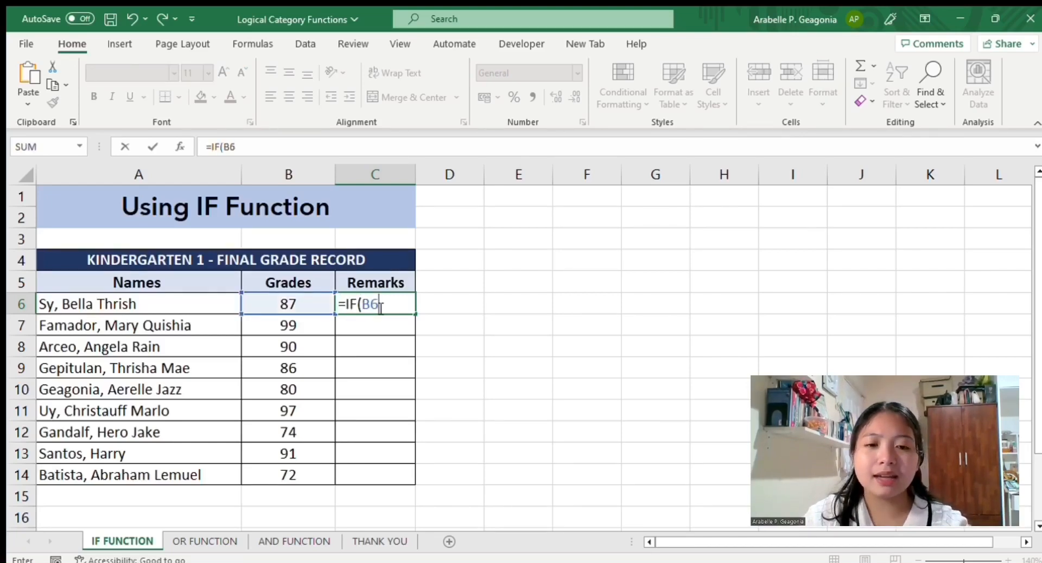
pyautogui.write('<')
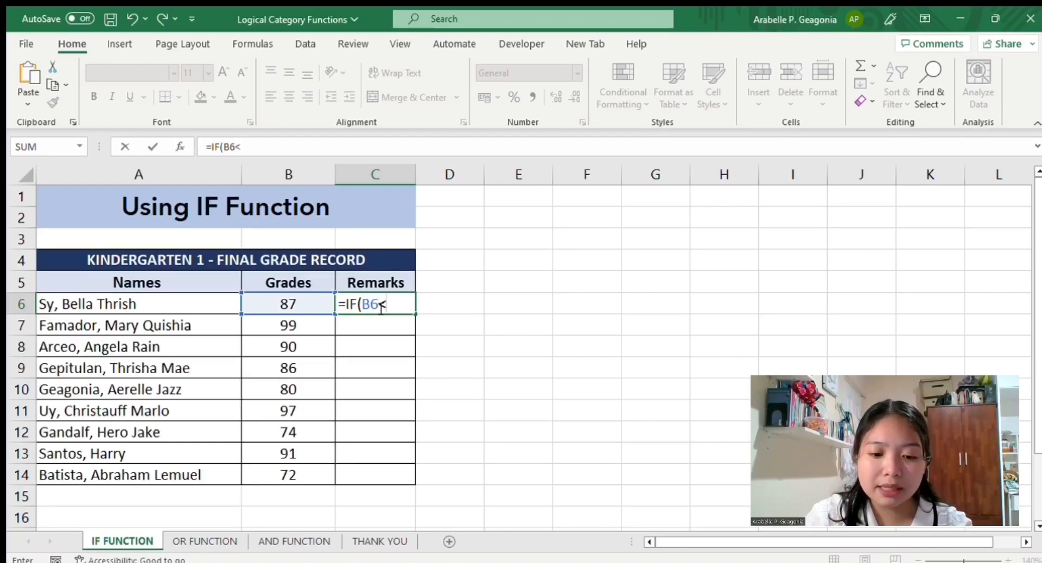
pyautogui.write('75')
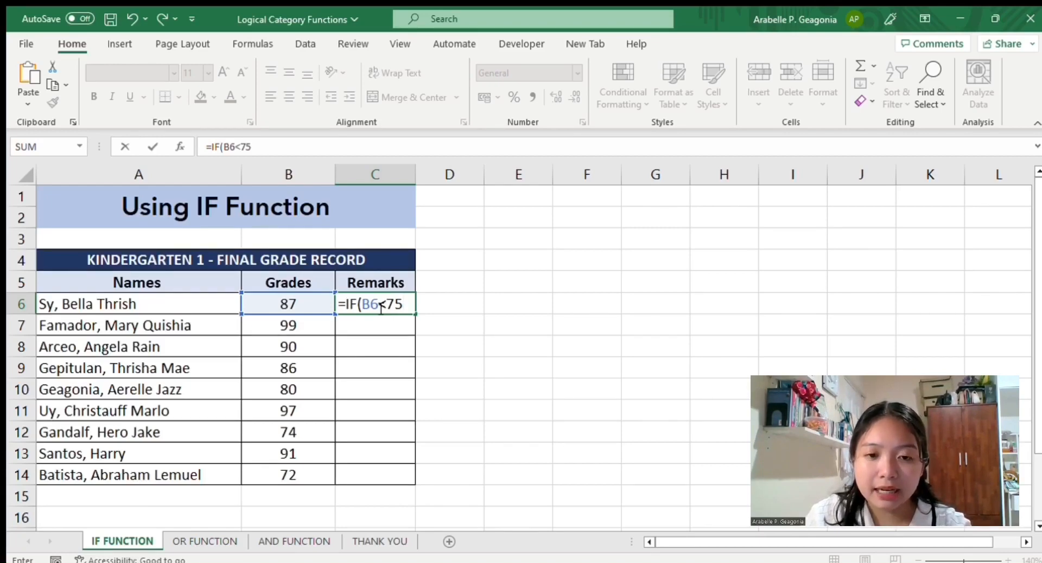
pyautogui.write(',"')
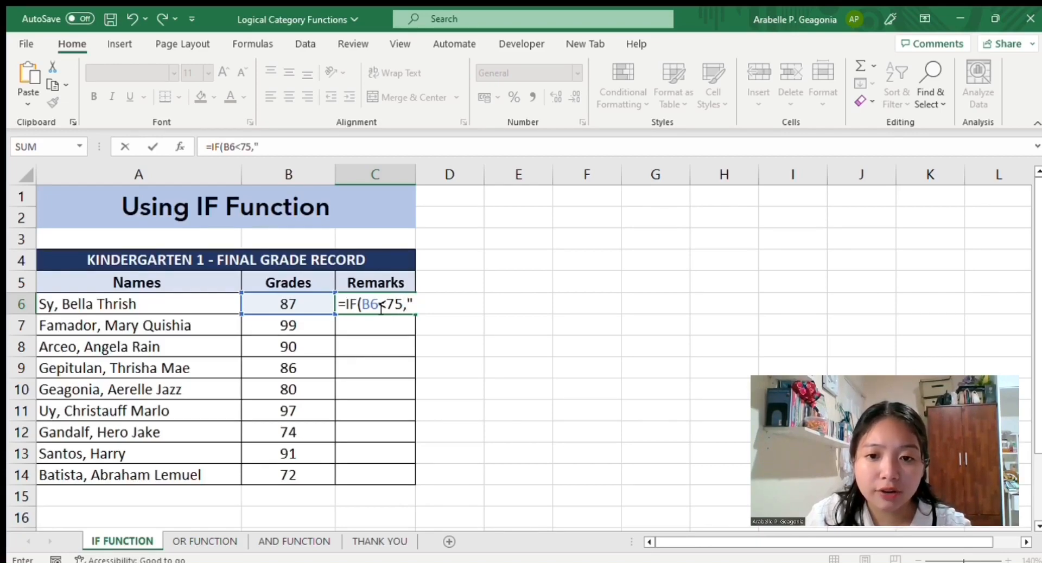
pyautogui.write('FAI')
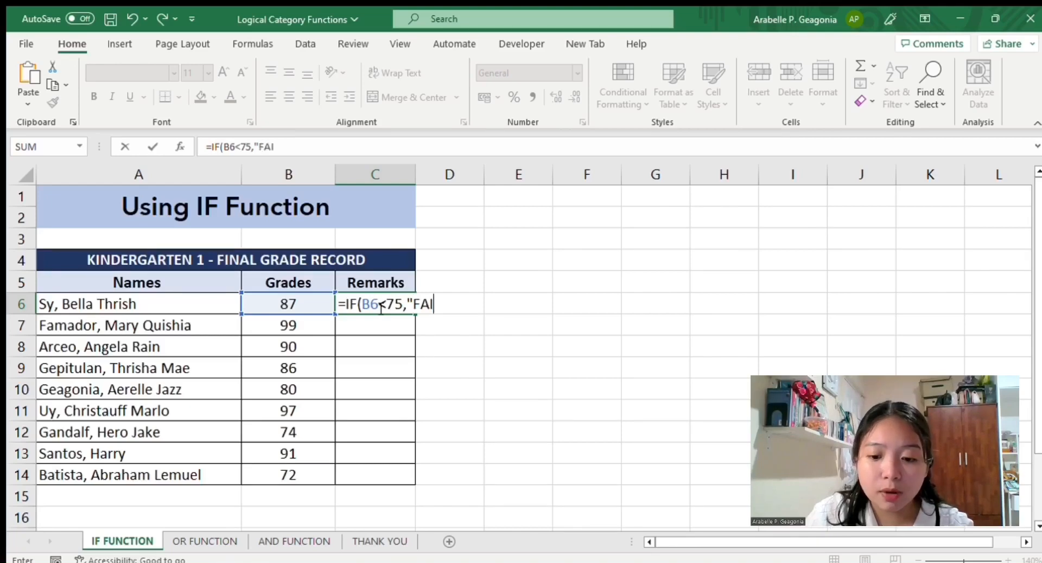
pyautogui.write('LED"')
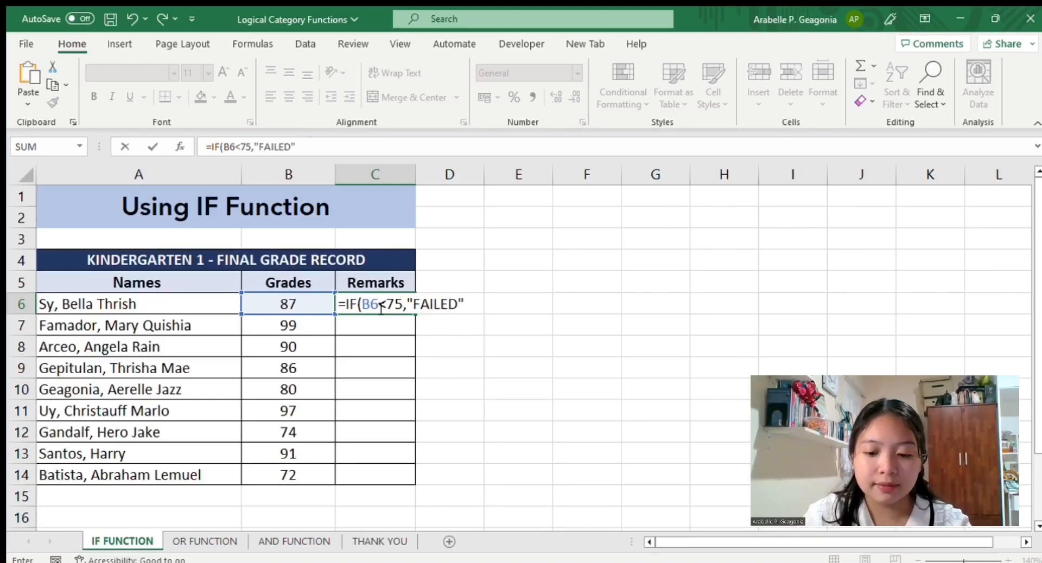
pyautogui.write(',')
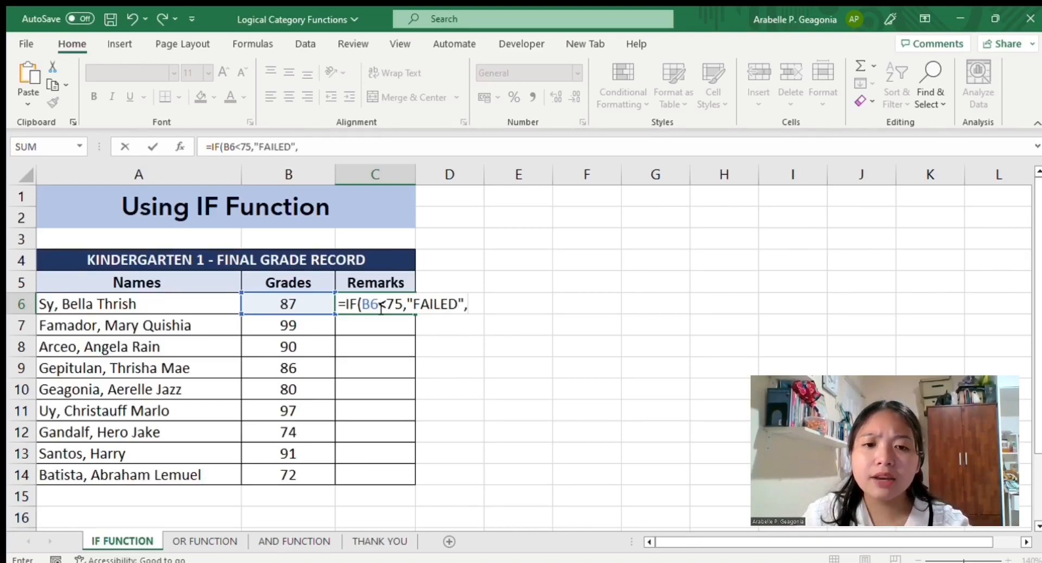
pyautogui.write('"')
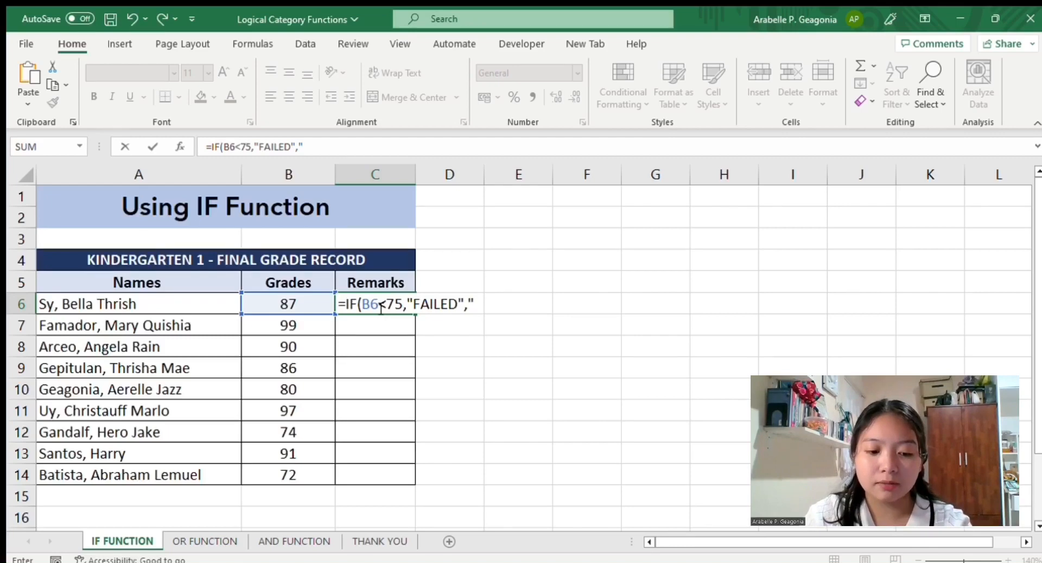
pyautogui.write('PASSE')
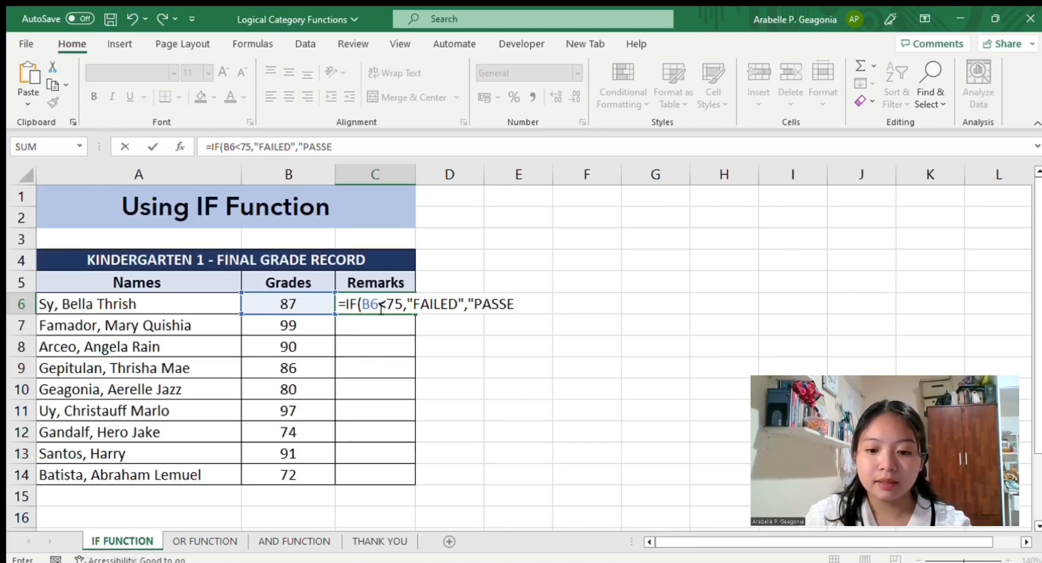
pyautogui.write('D"')
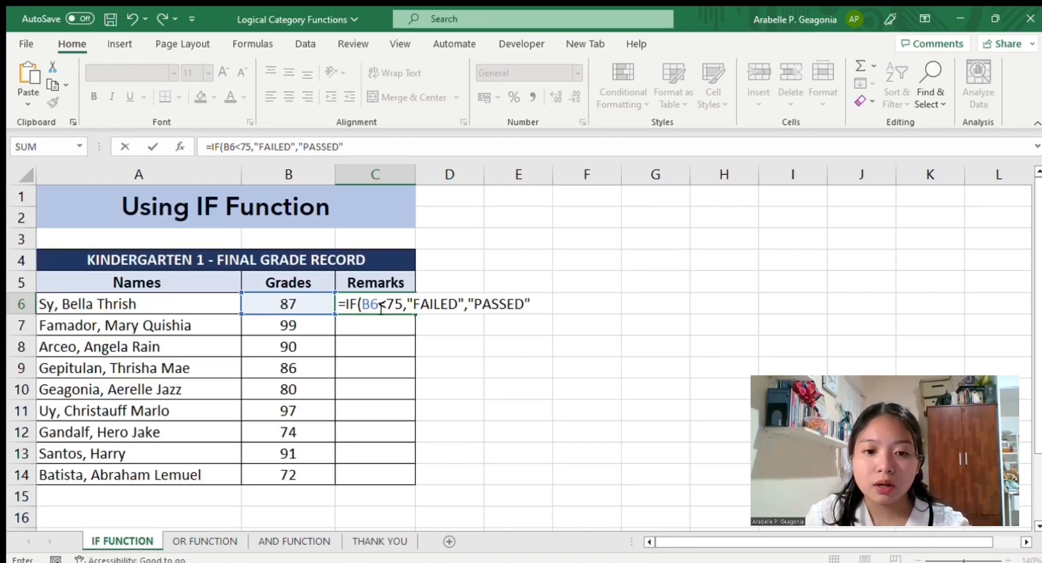
pyautogui.write(')')
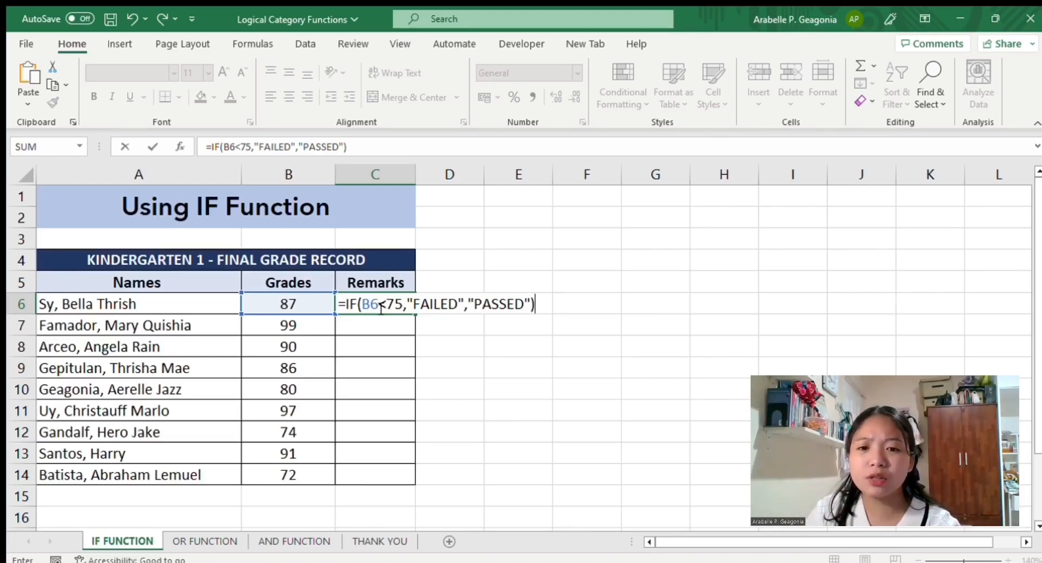
pyautogui.press('Return')
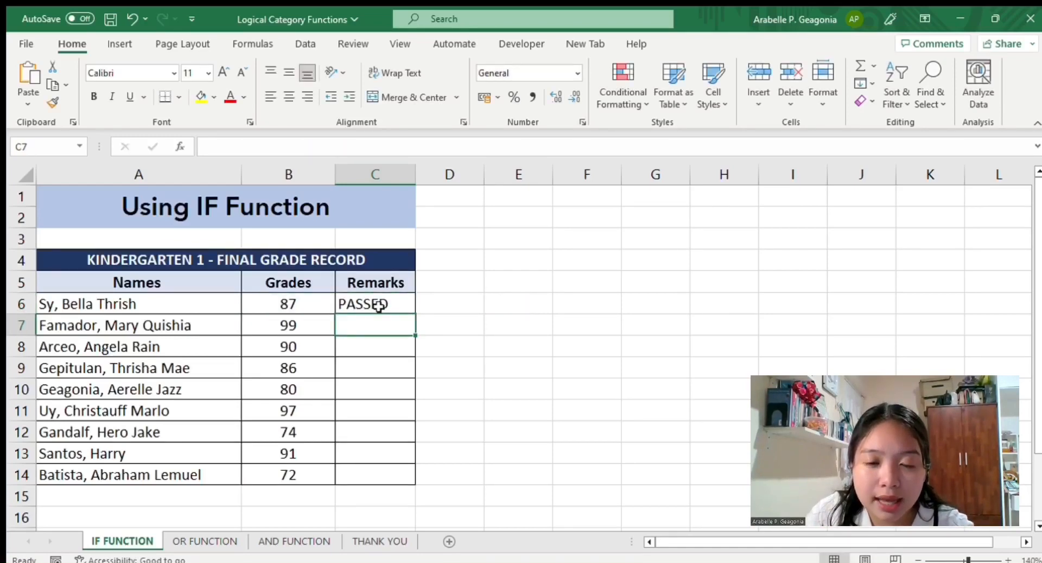
# Copy the IF formula from C6 down through C14 and check the remarks in rows 12 to 14
pyautogui.click(379, 306)
pyautogui.moveTo(415, 315); pyautogui.dragTo(403, 478)
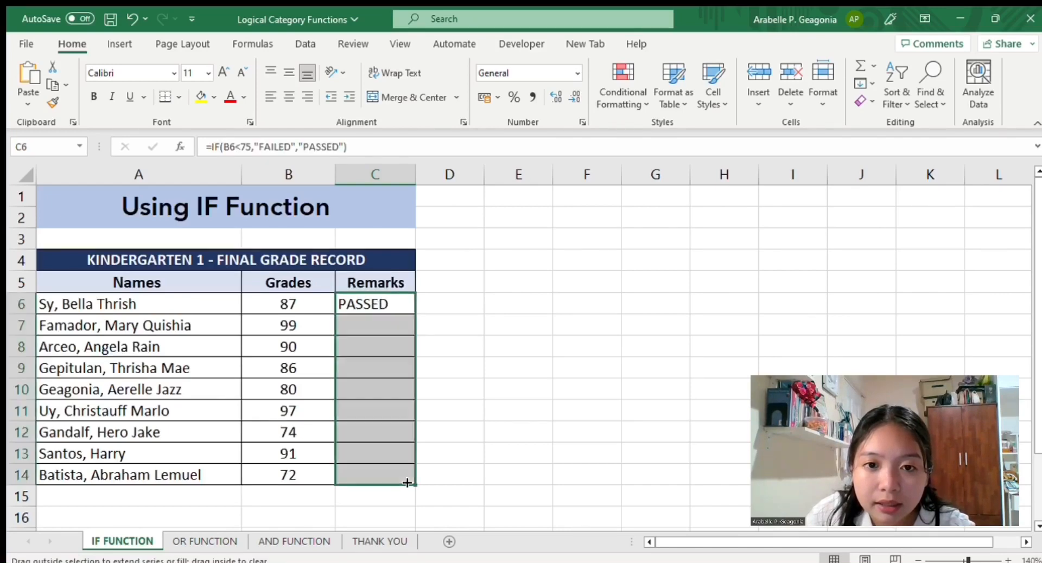
pyautogui.click(379, 448)
pyautogui.click(382, 429)
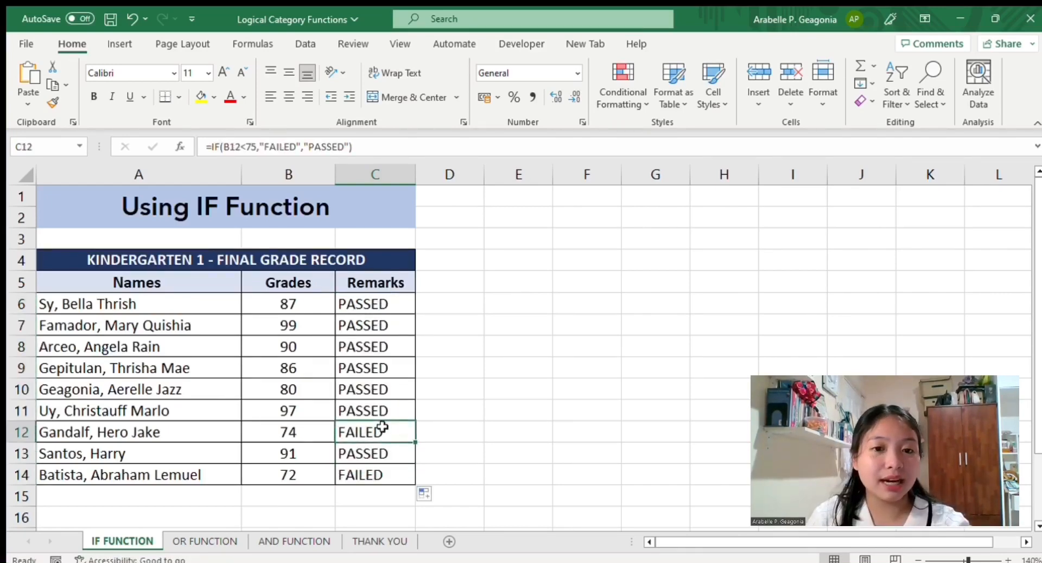
pyautogui.click(374, 476)
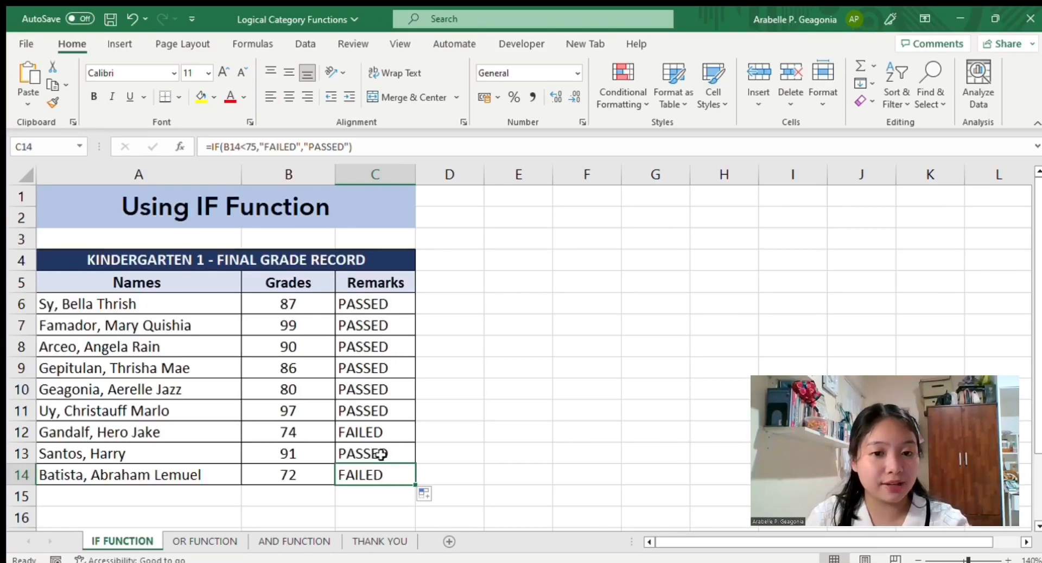
pyautogui.click(381, 454)
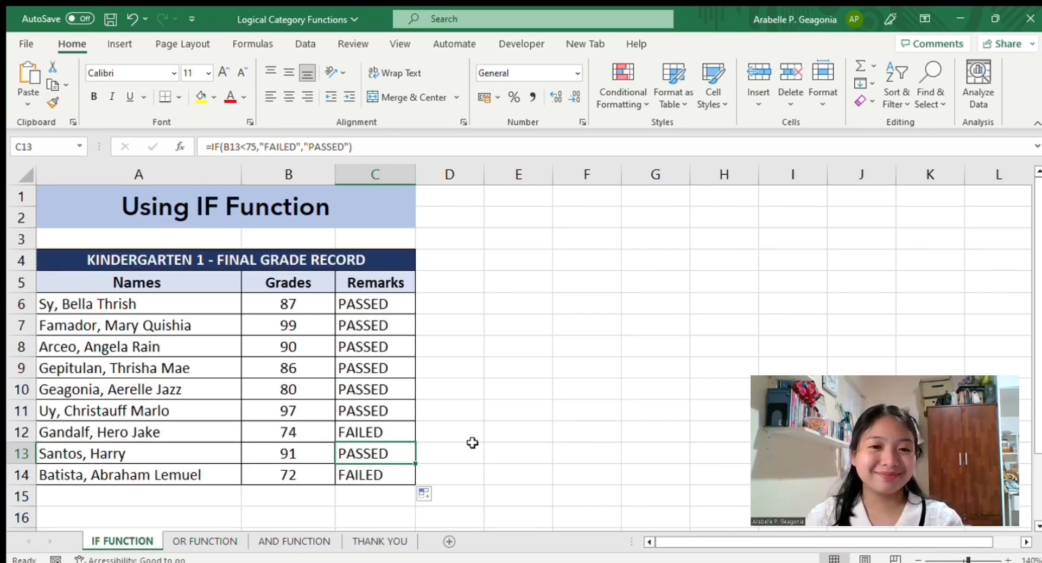
# Switch to the OR FUNCTION worksheet and look over its first-quarter grades table
pyautogui.click(198, 543)
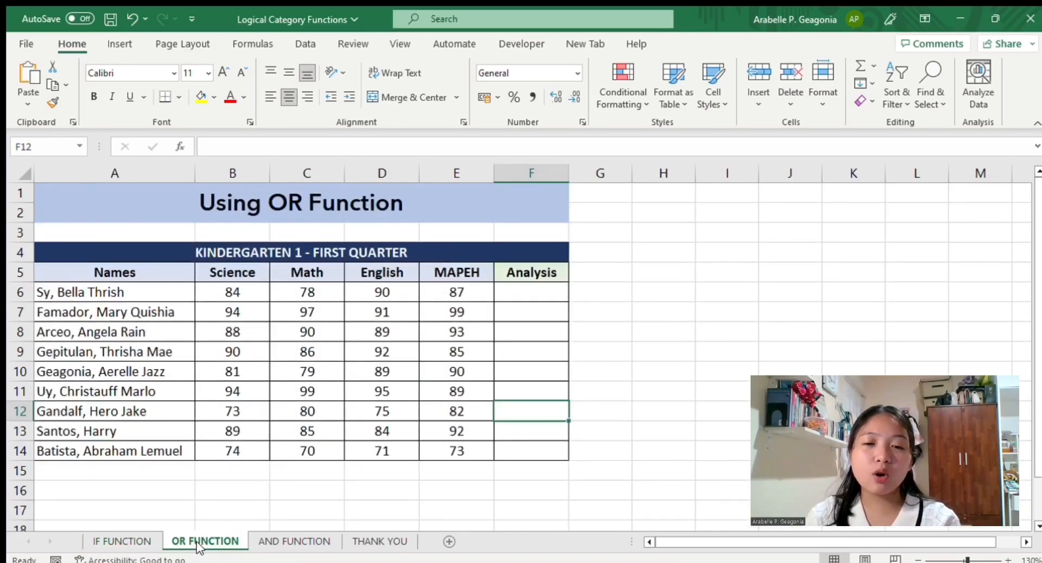
pyautogui.click(550, 294)
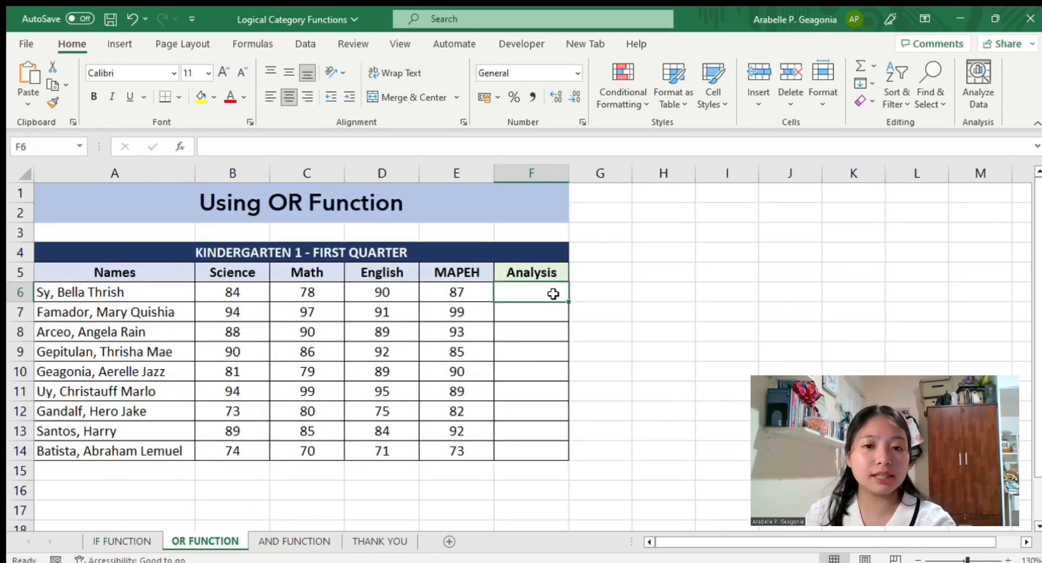
pyautogui.click(461, 216)
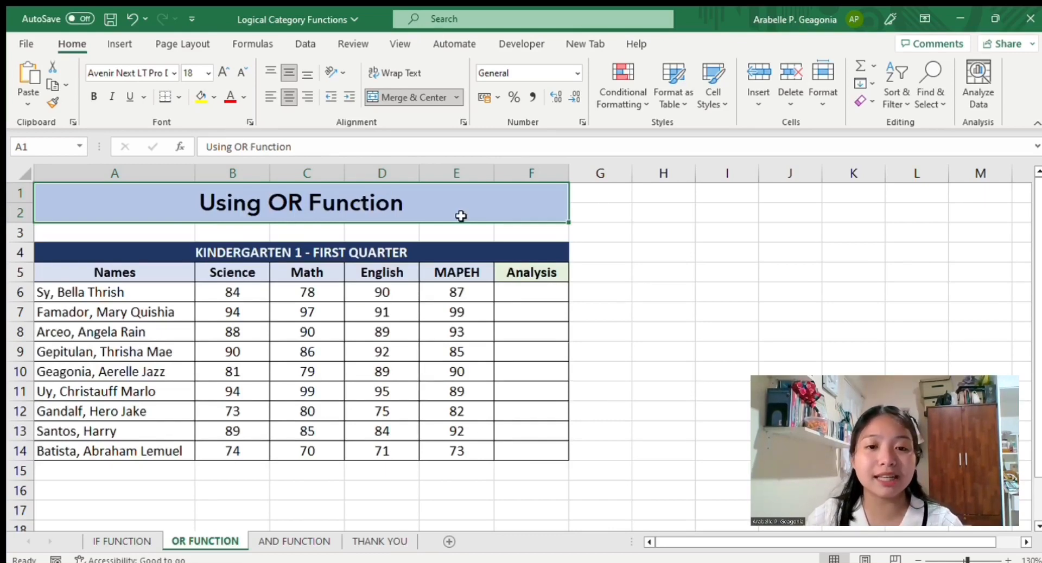
# Enter the formula =OR(B6>74,C6>74,D6>74,E6>74) in cell F6 of the Analysis column
pyautogui.click(524, 292)
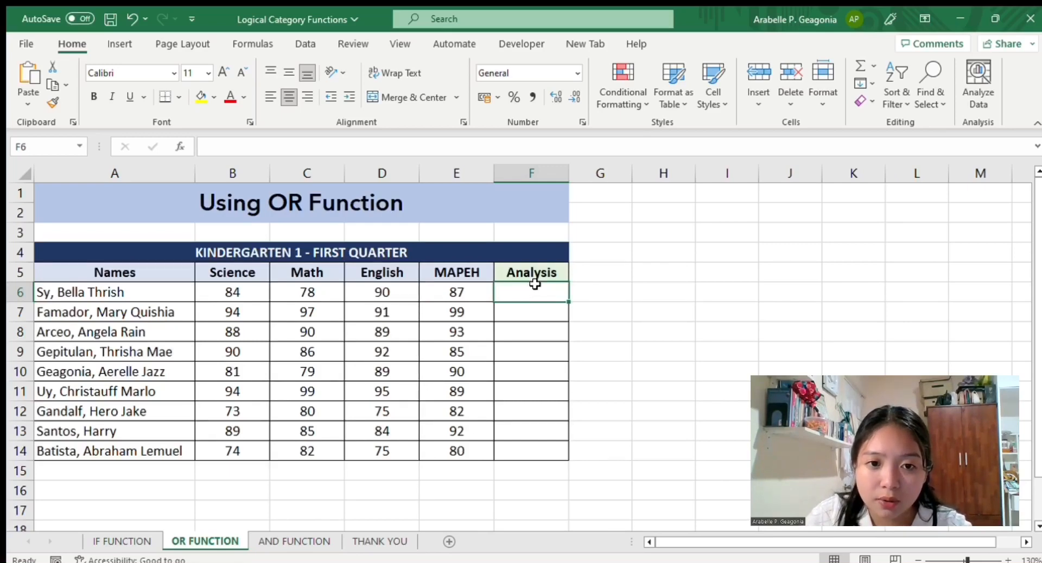
pyautogui.write('=')
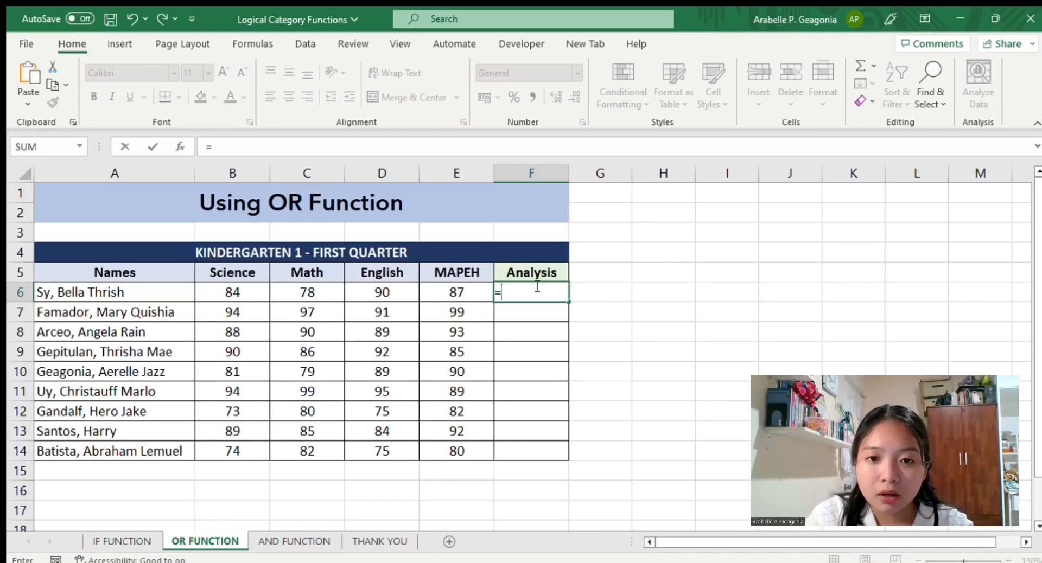
pyautogui.write('OR(')
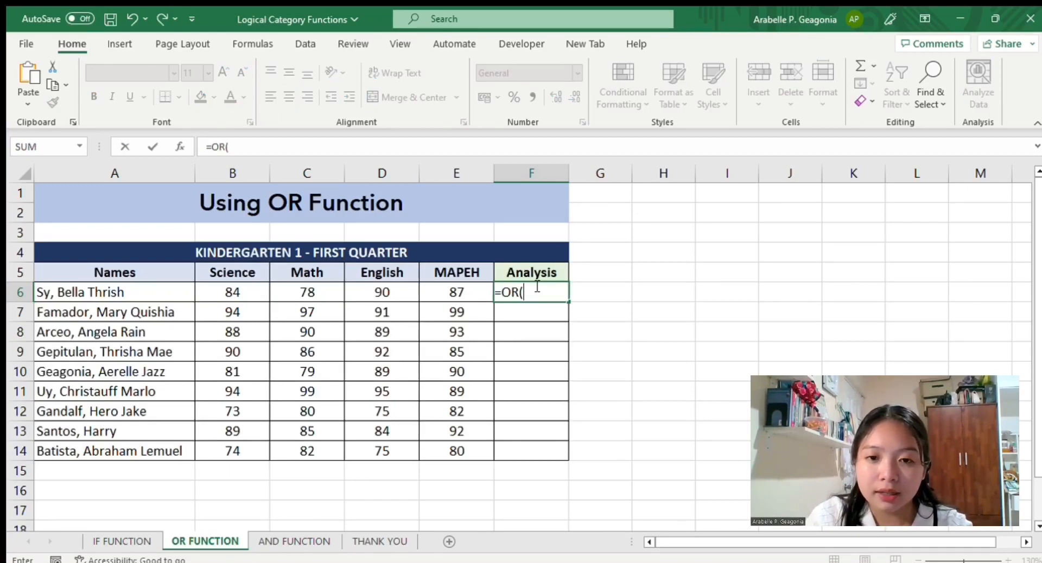
pyautogui.click(241, 292)
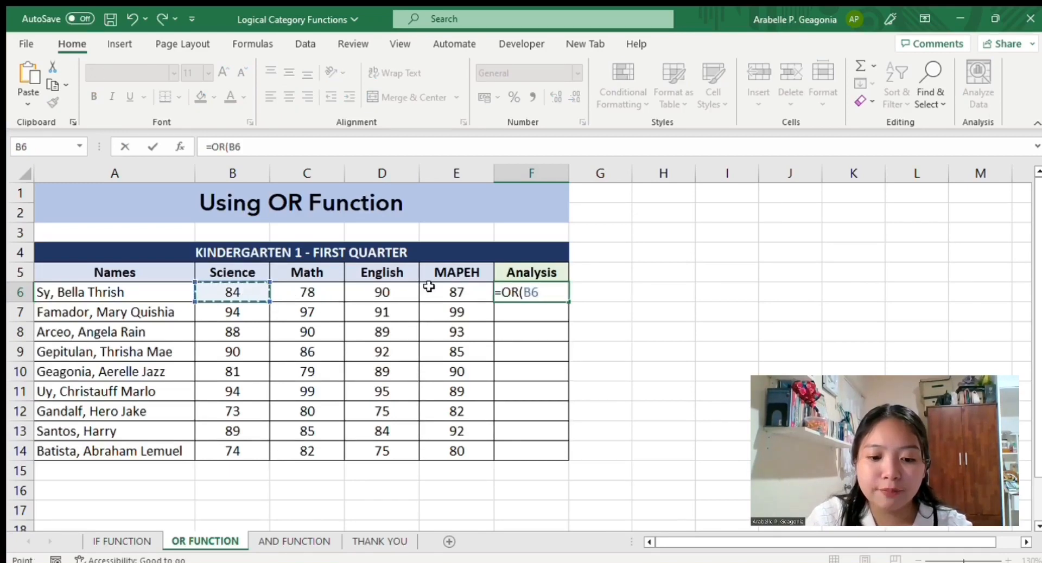
pyautogui.write('>74,')
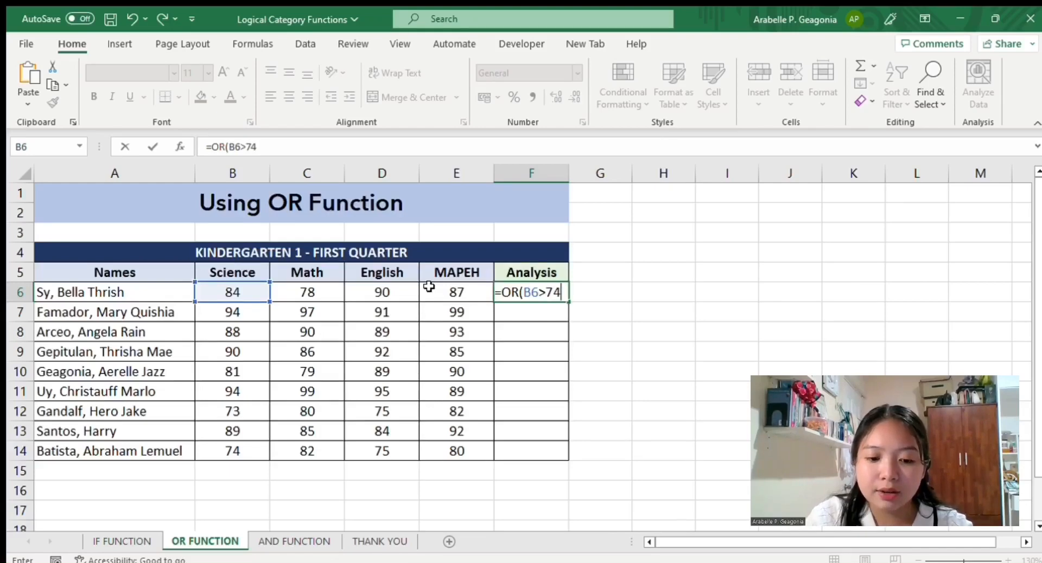
pyautogui.click(302, 291)
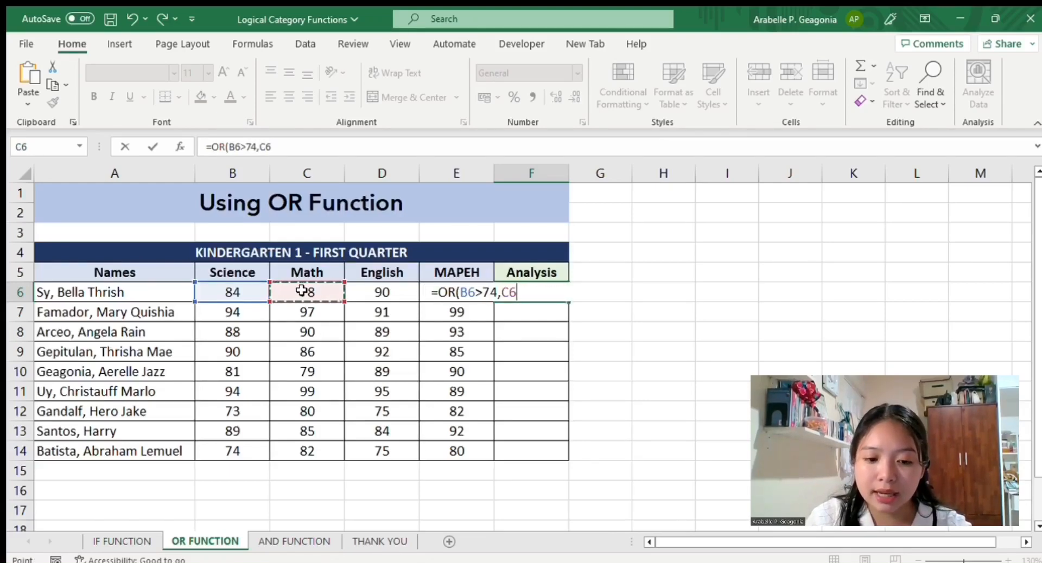
pyautogui.write('>7')
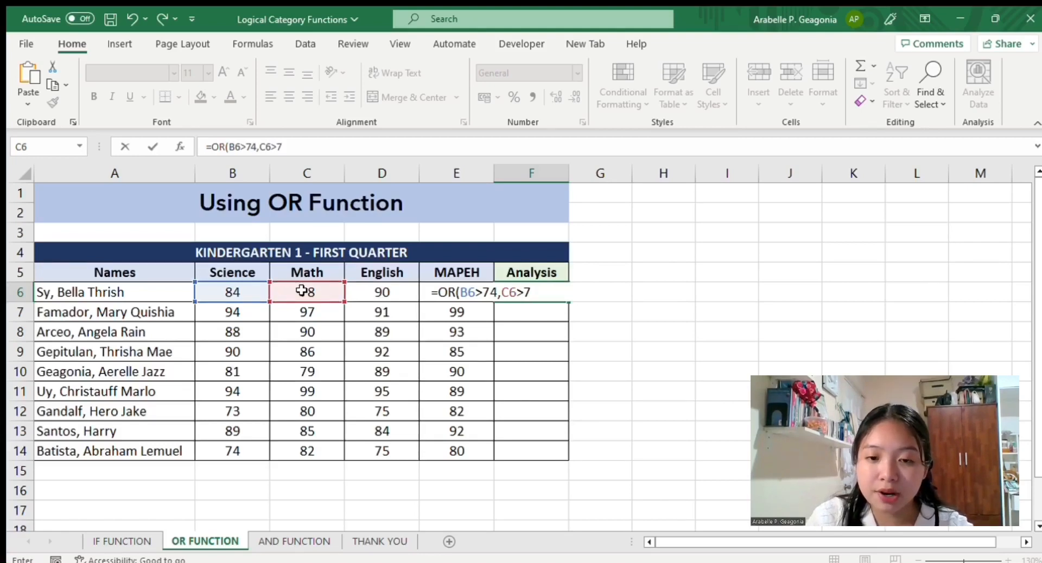
pyautogui.write('4,')
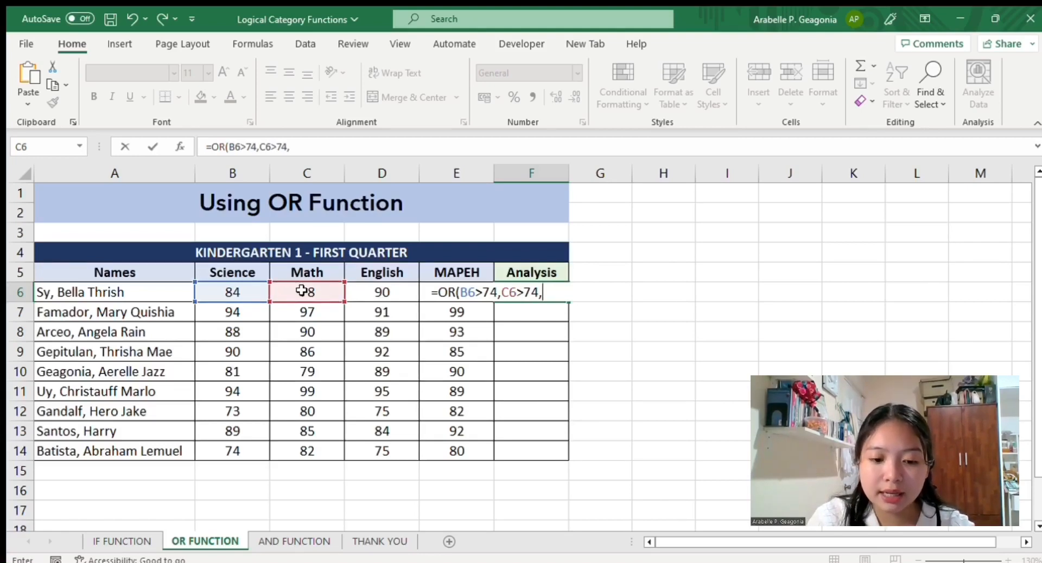
pyautogui.click(357, 288)
pyautogui.write('>74')
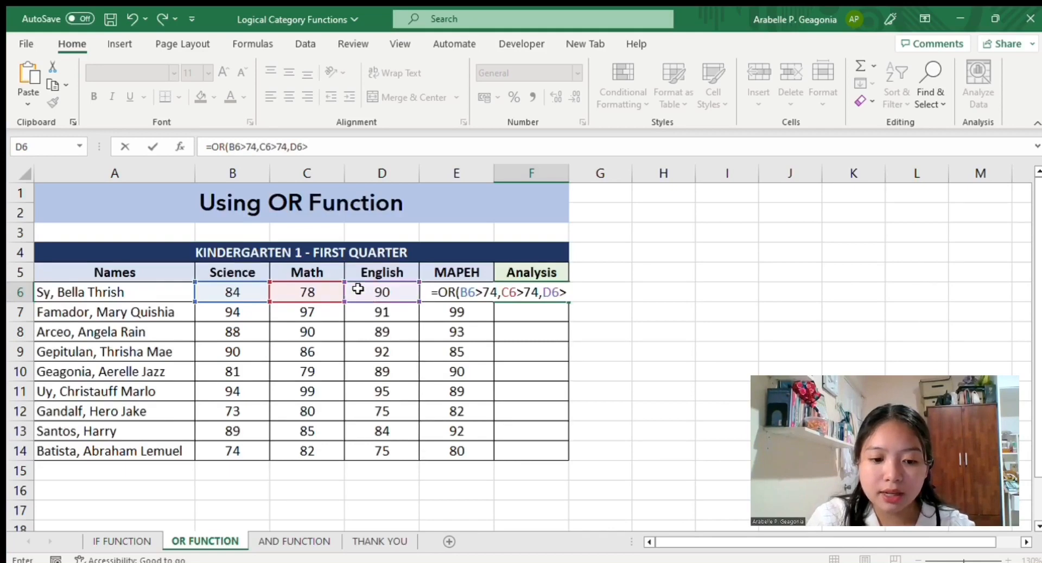
pyautogui.write(',')
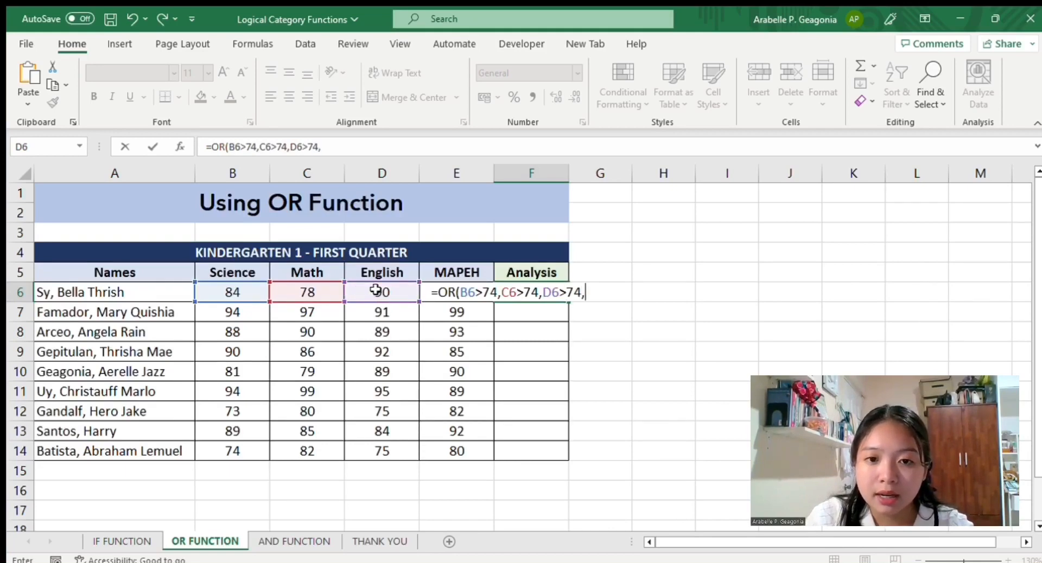
pyautogui.click(430, 290)
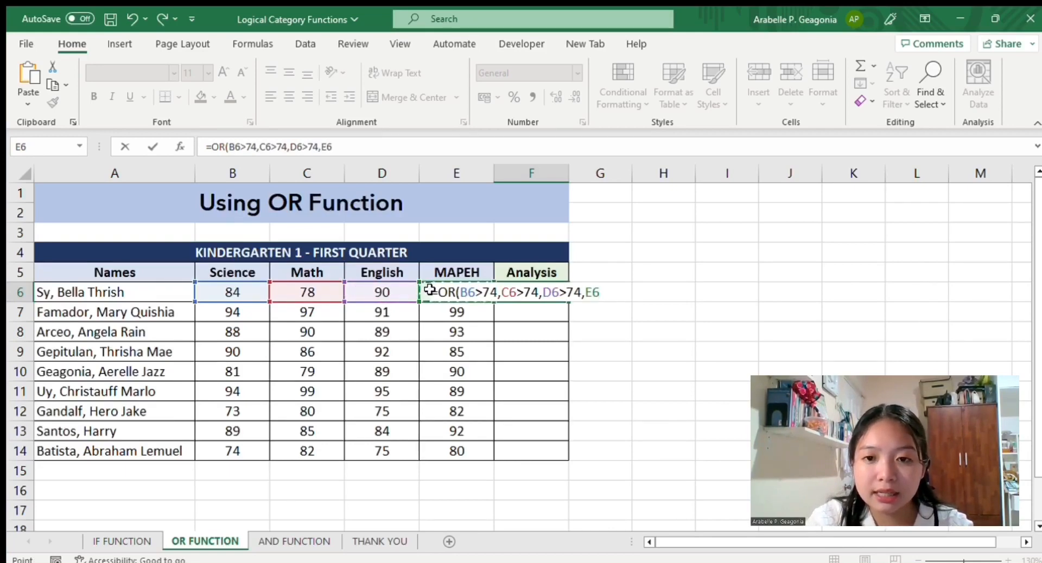
pyautogui.write('>74')
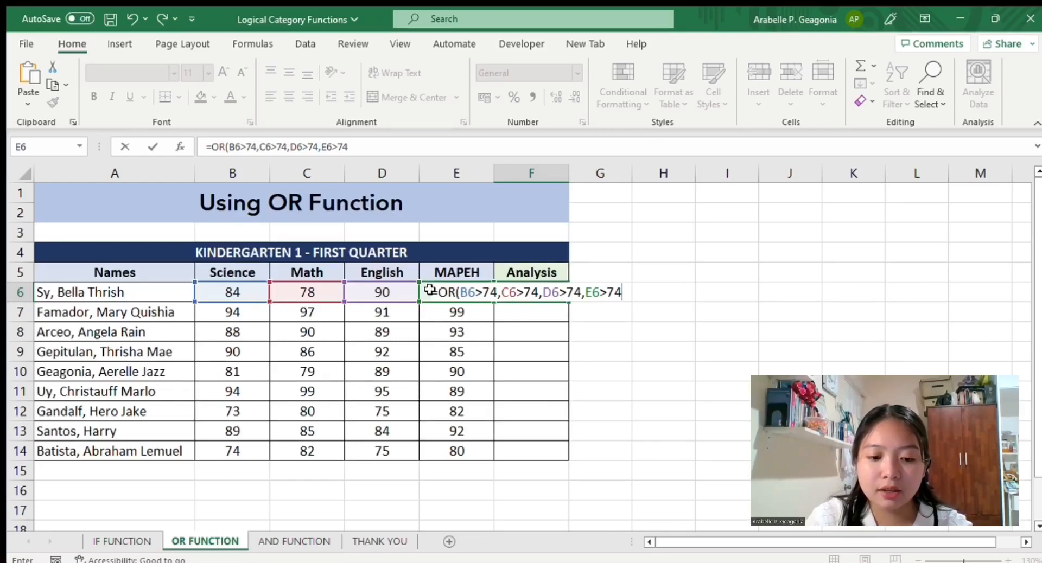
pyautogui.write(')')
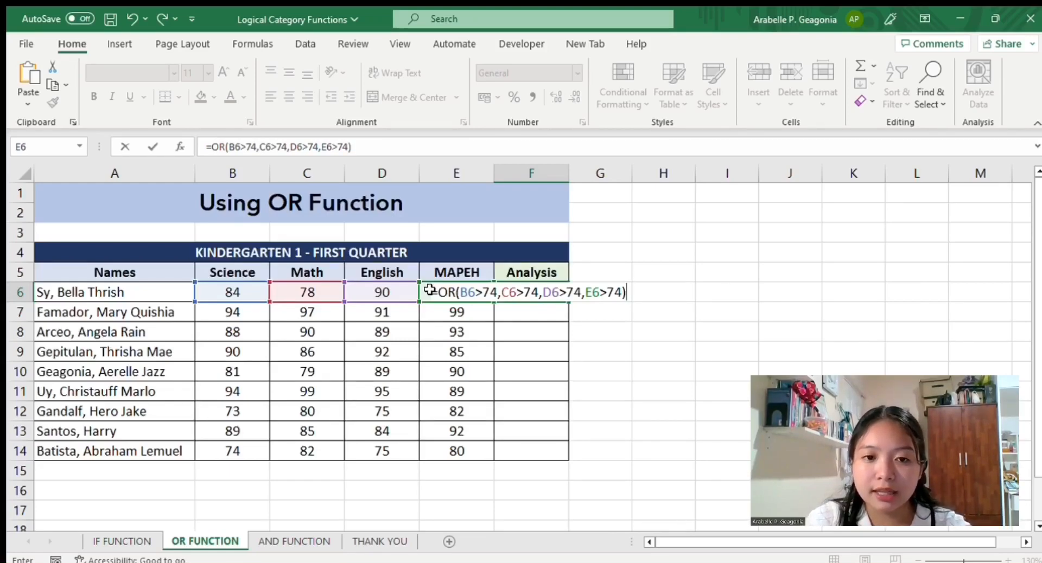
pyautogui.press('Return')
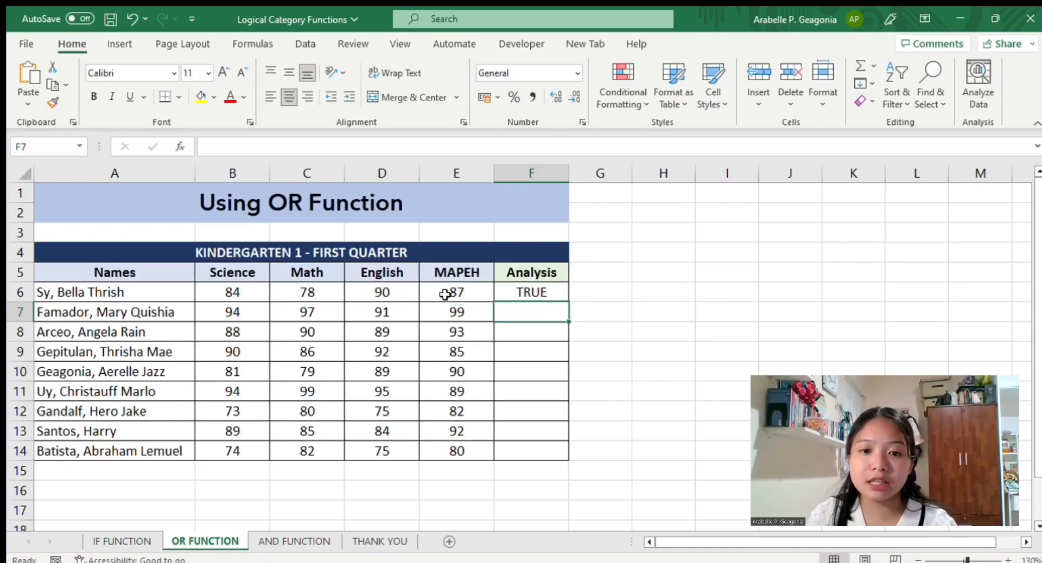
# Copy the OR formula from F6 down through F14 and select the last result in F14
pyautogui.click(545, 289)
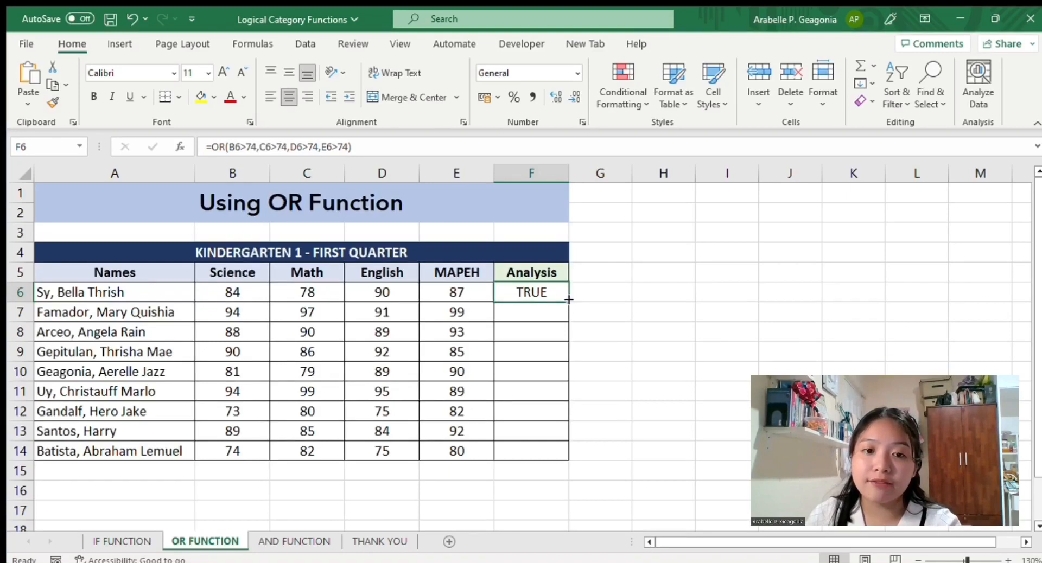
pyautogui.moveTo(568, 301); pyautogui.dragTo(556, 454)
pyautogui.click(556, 454)
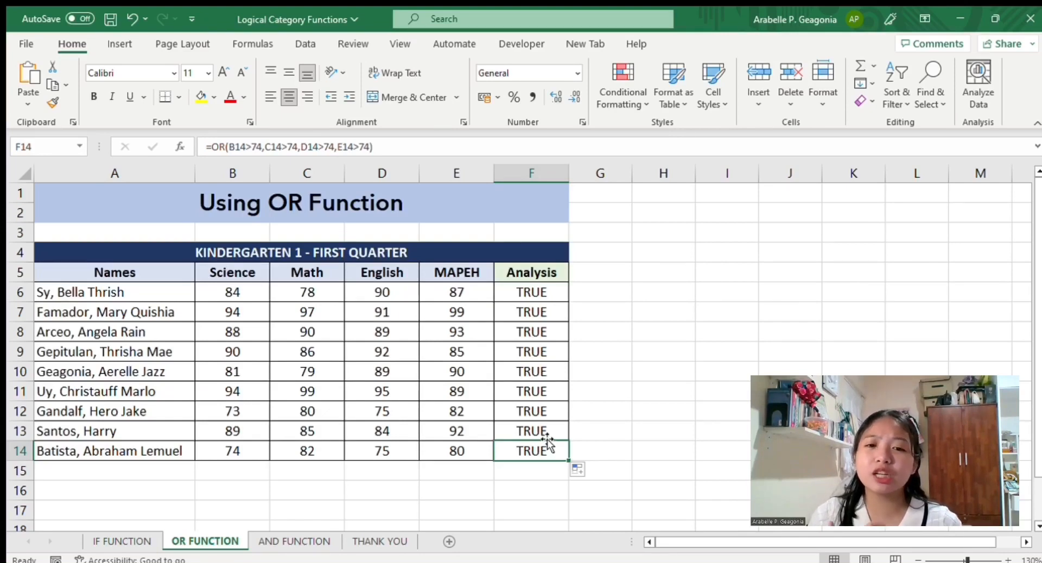
# Re-enter 74 as the Science grade in cell B14
pyautogui.click(257, 448)
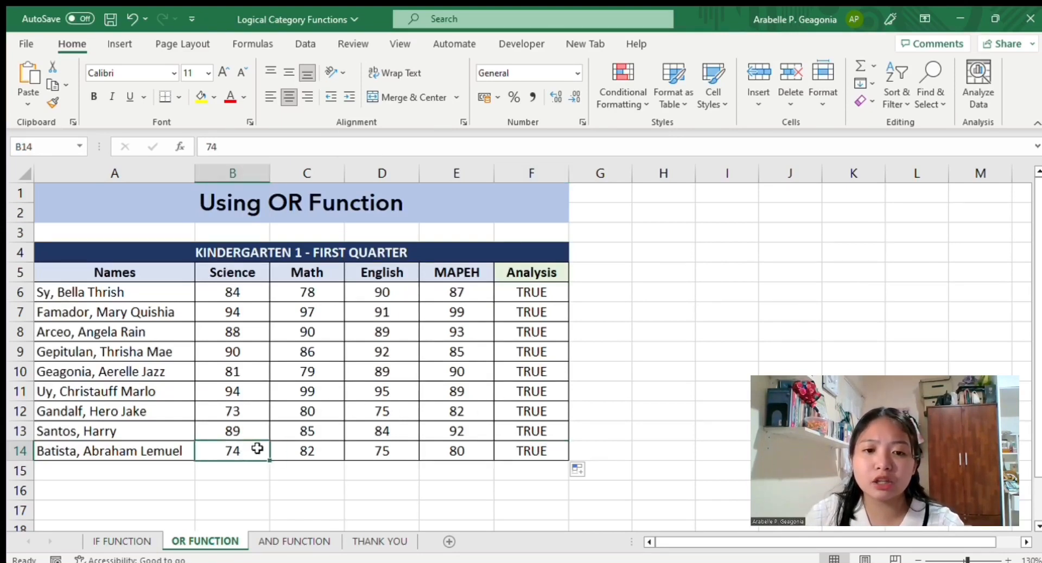
pyautogui.click(307, 450)
pyautogui.doubleClick(239, 449)
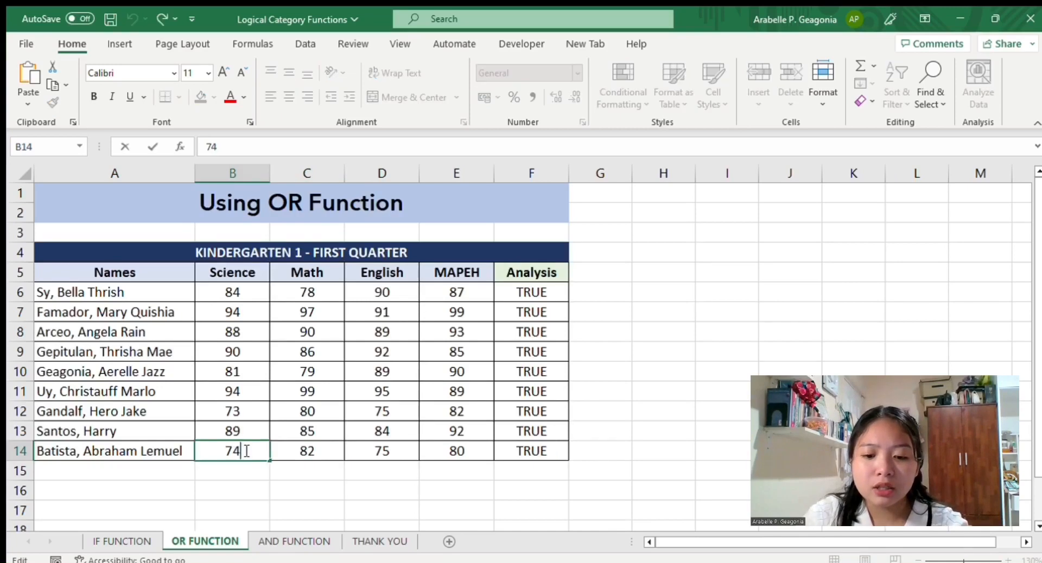
pyautogui.press('BackSpace')
pyautogui.press('BackSpace')
pyautogui.write('74')
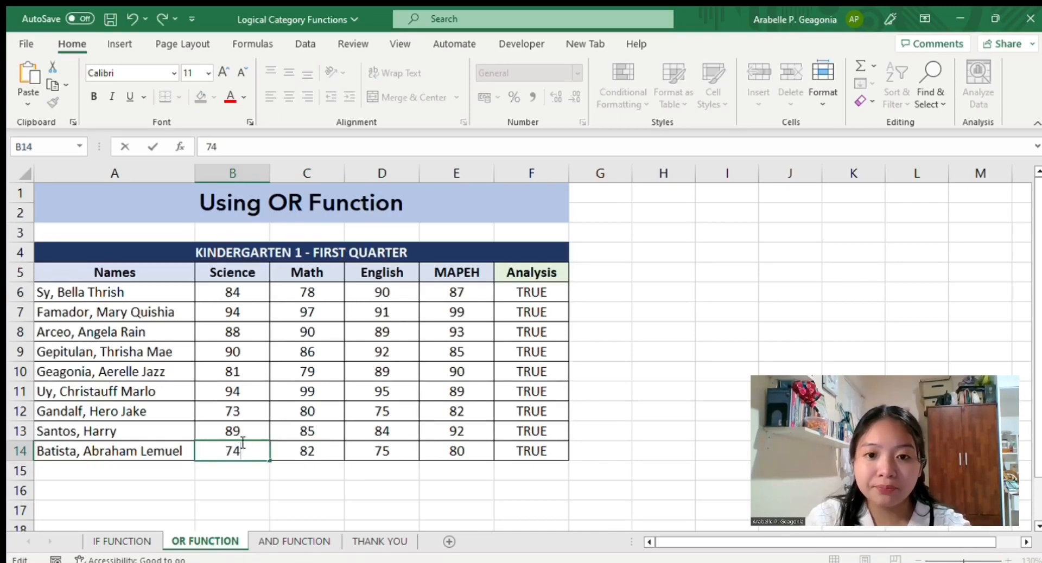
# Change the Math grade in cell C14 to 70
pyautogui.click(306, 451)
pyautogui.write('82')
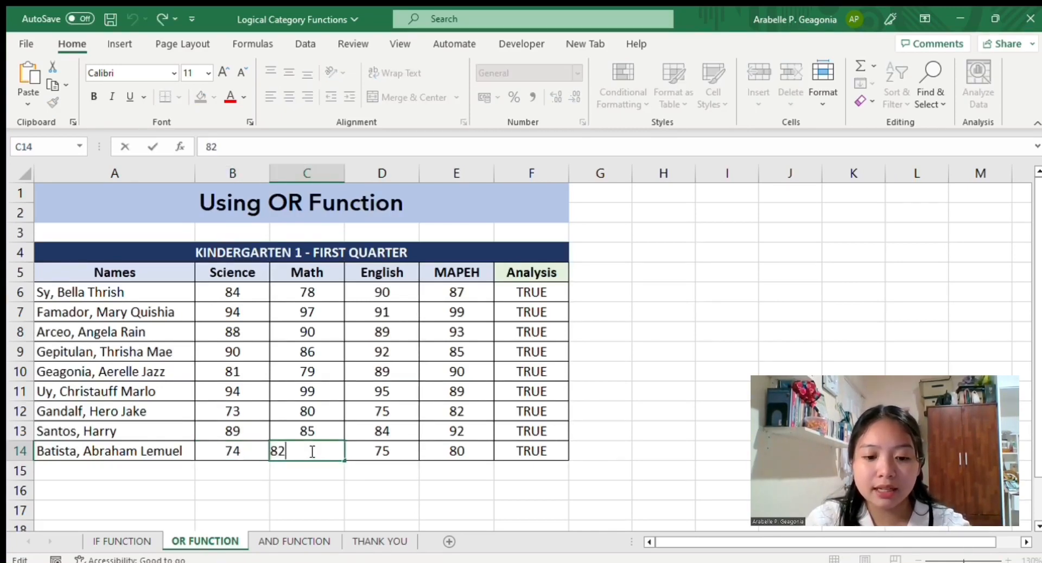
pyautogui.press('BackSpace')
pyautogui.press('BackSpace')
pyautogui.write('71')
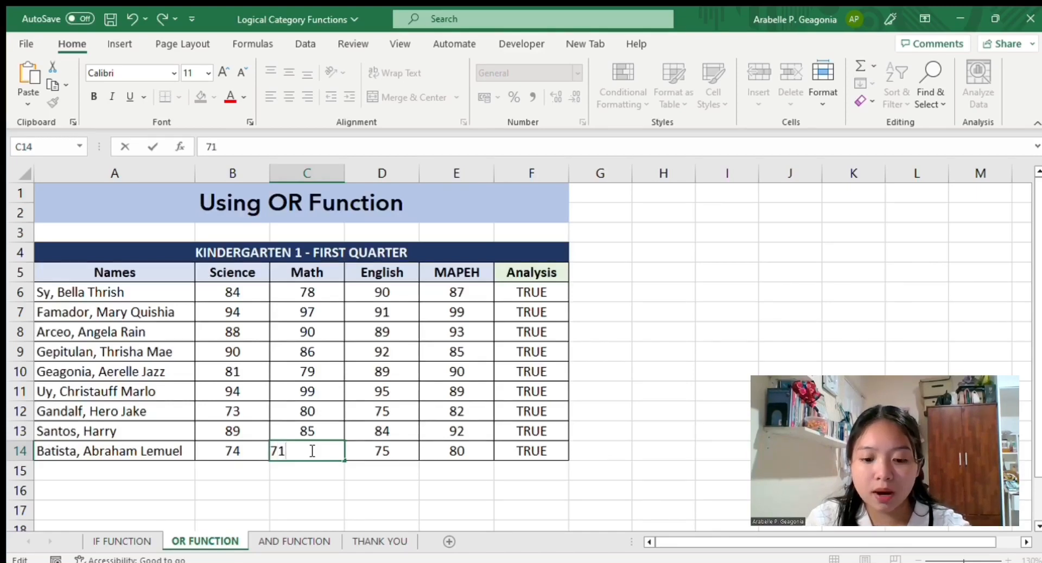
pyautogui.press('BackSpace')
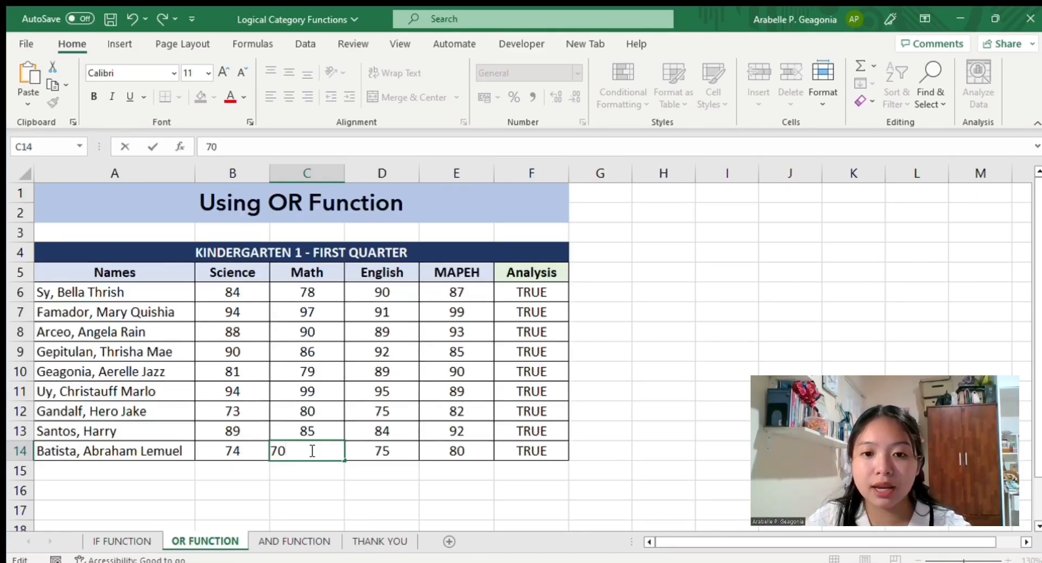
# Set row 14's English grade to 71 and MAPEH grade to 73, and check the analysis in F14
pyautogui.doubleClick(381, 451)
pyautogui.press('BackSpace')
pyautogui.write('1')
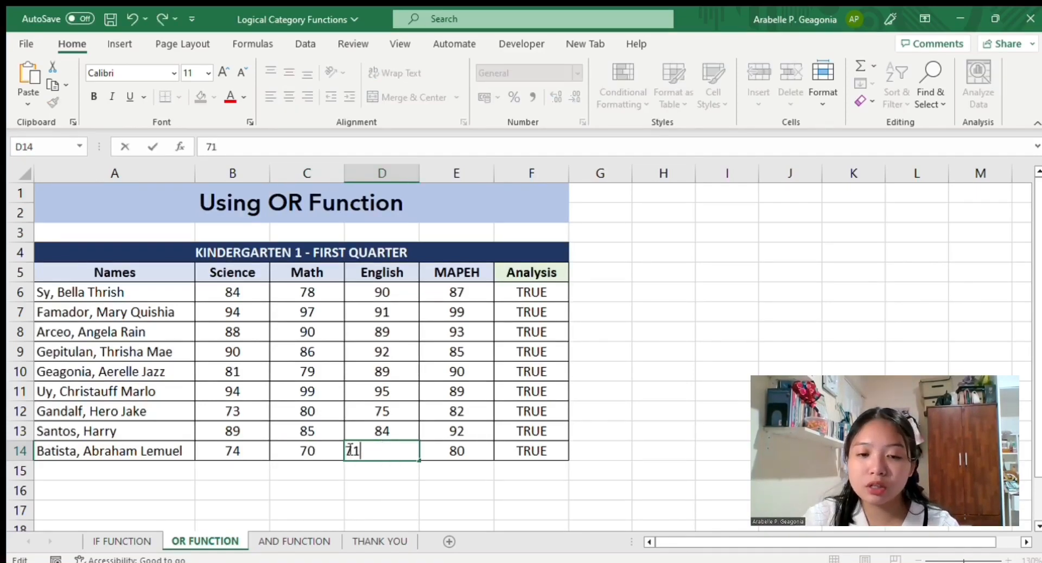
pyautogui.click(455, 450)
pyautogui.write('73')
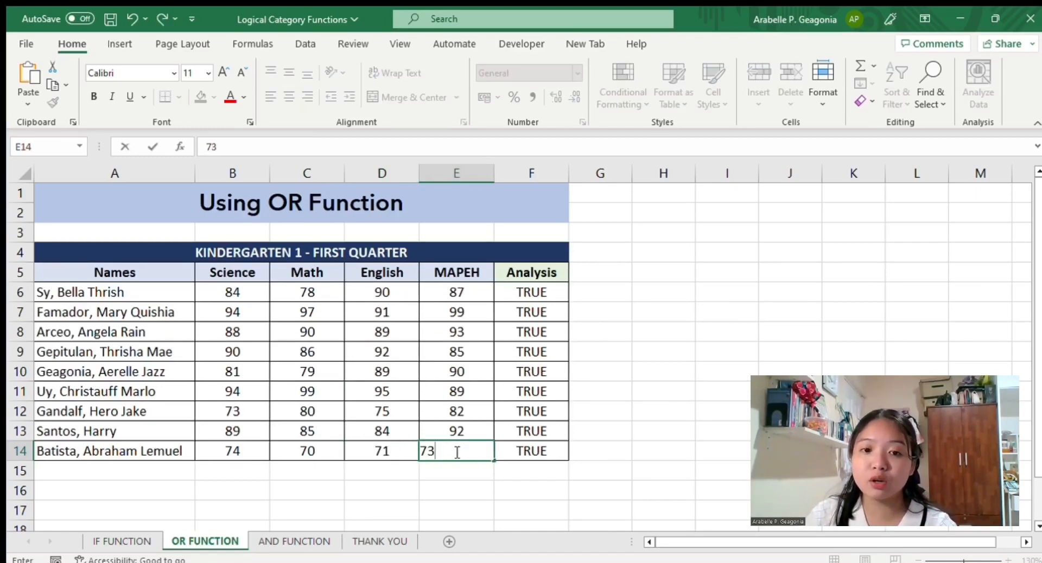
pyautogui.press('Return')
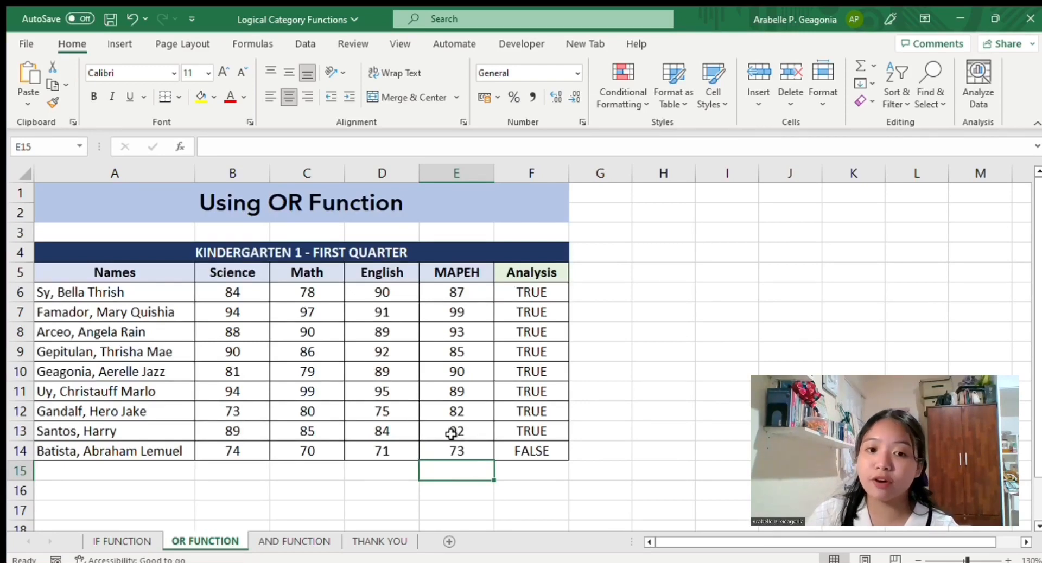
pyautogui.click(547, 450)
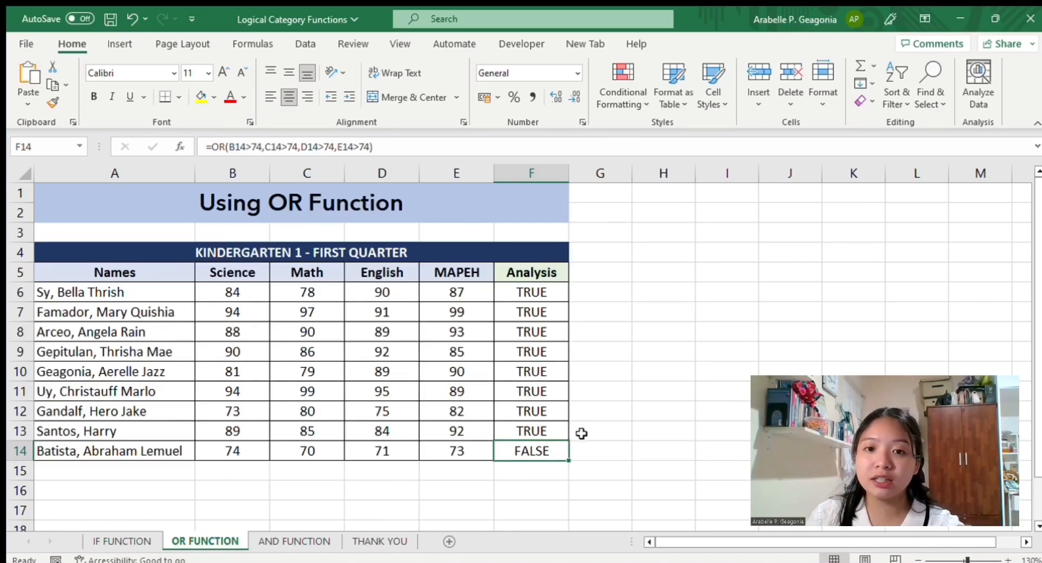
# On the AND FUNCTION worksheet, enter the formula =AND(B6>74,C6>74) in cell D6 to evaluate both cluster grades
pyautogui.click(275, 543)
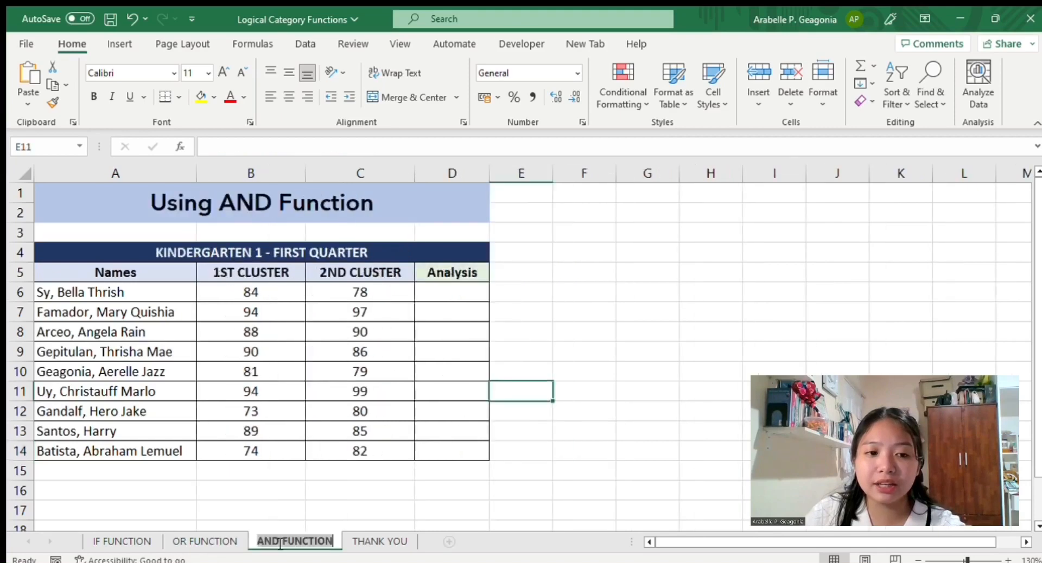
pyautogui.click(399, 217)
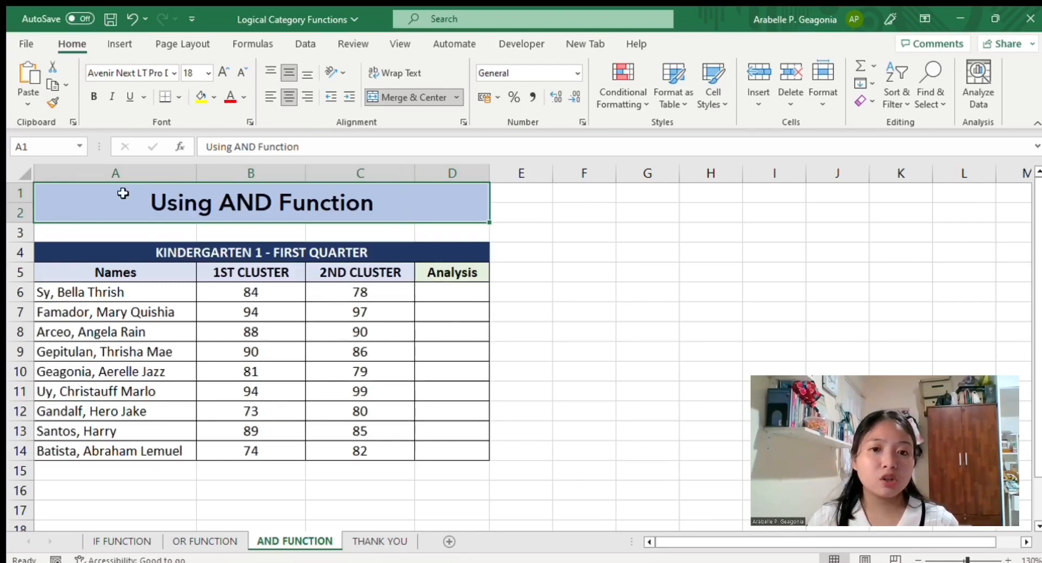
pyautogui.click(452, 288)
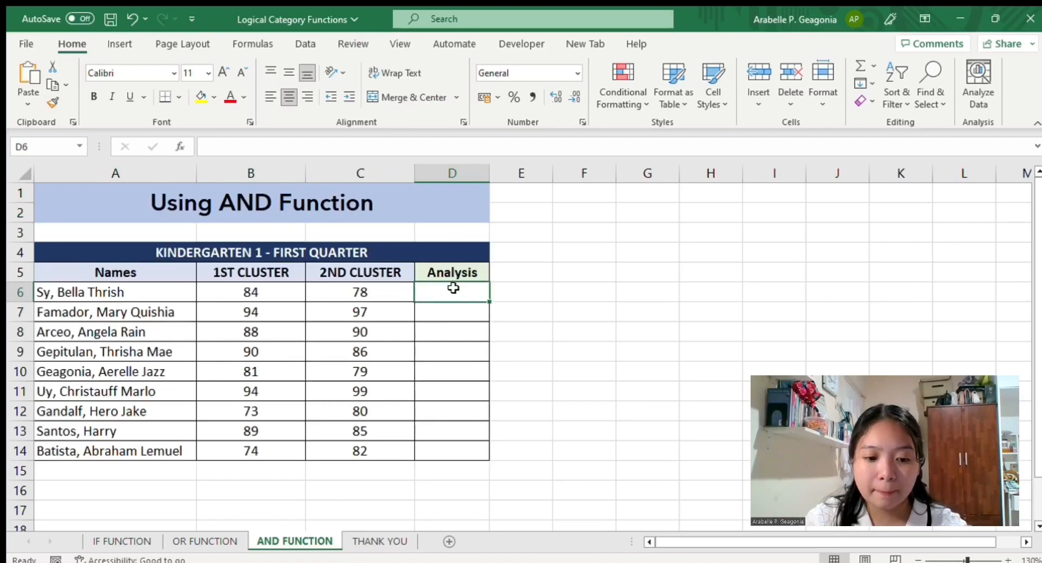
pyautogui.write('=')
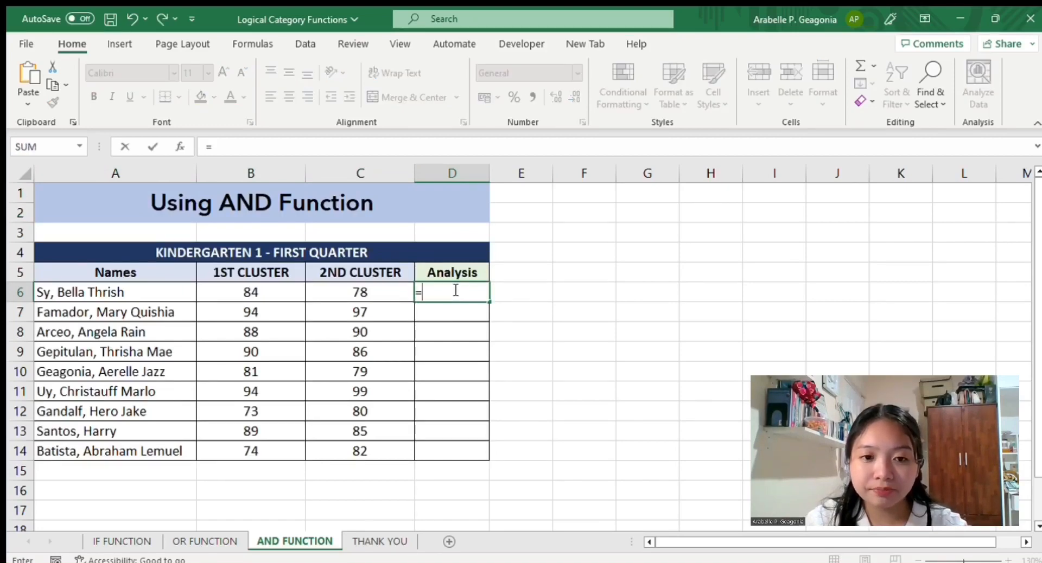
pyautogui.write('AND')
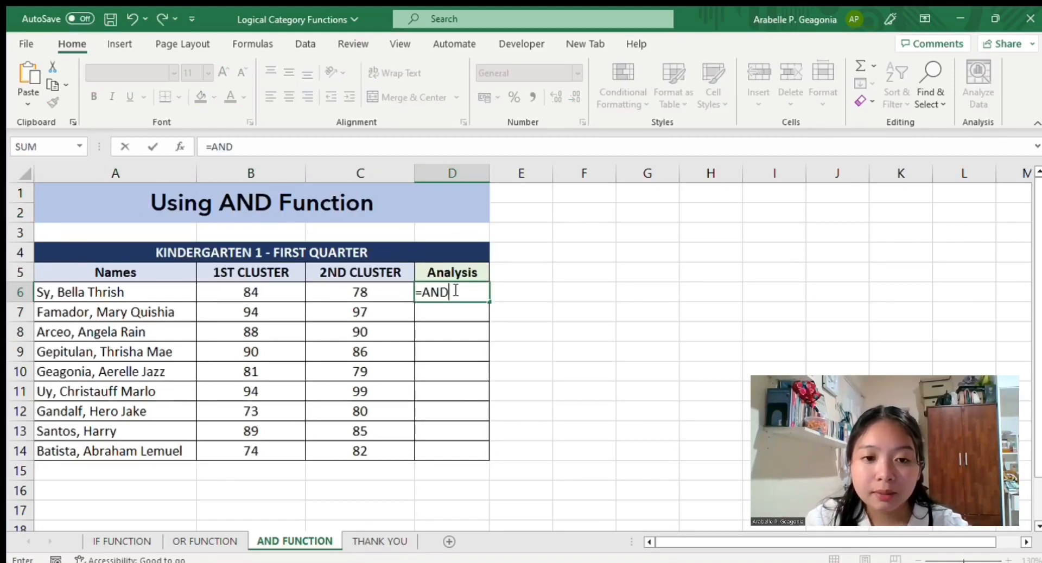
pyautogui.write('(')
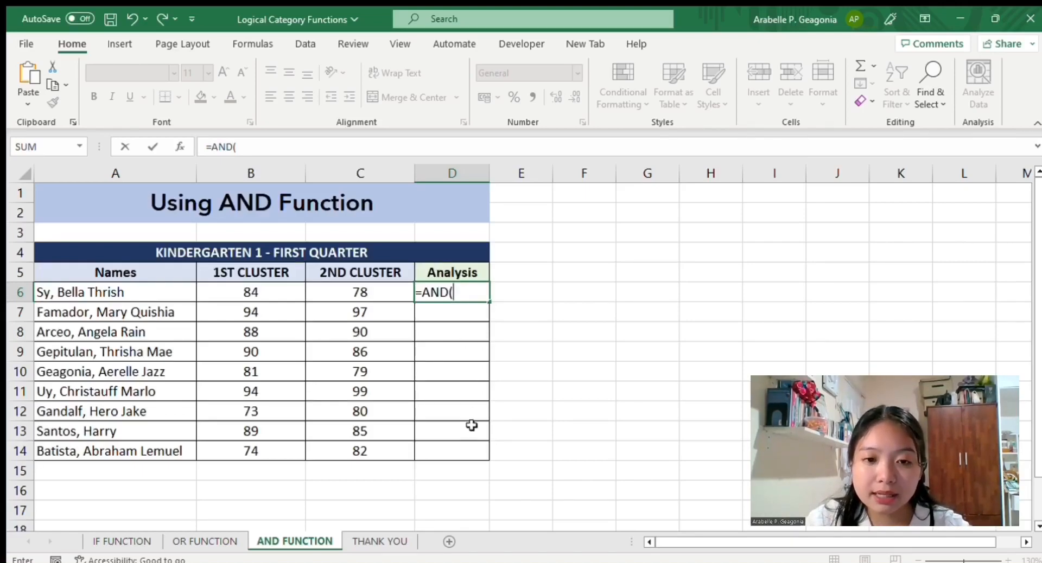
pyautogui.click(250, 296)
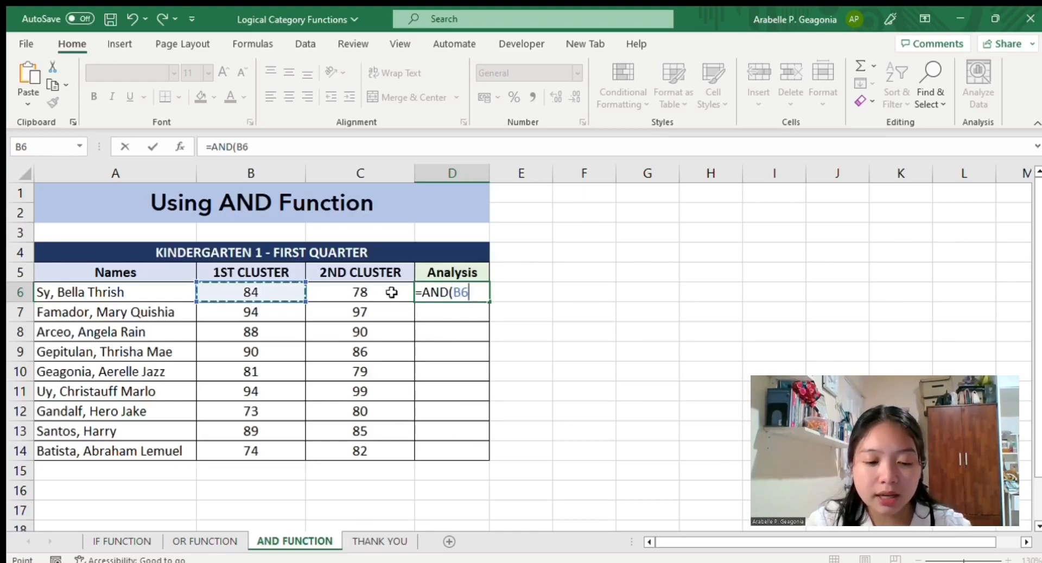
pyautogui.write('>74,')
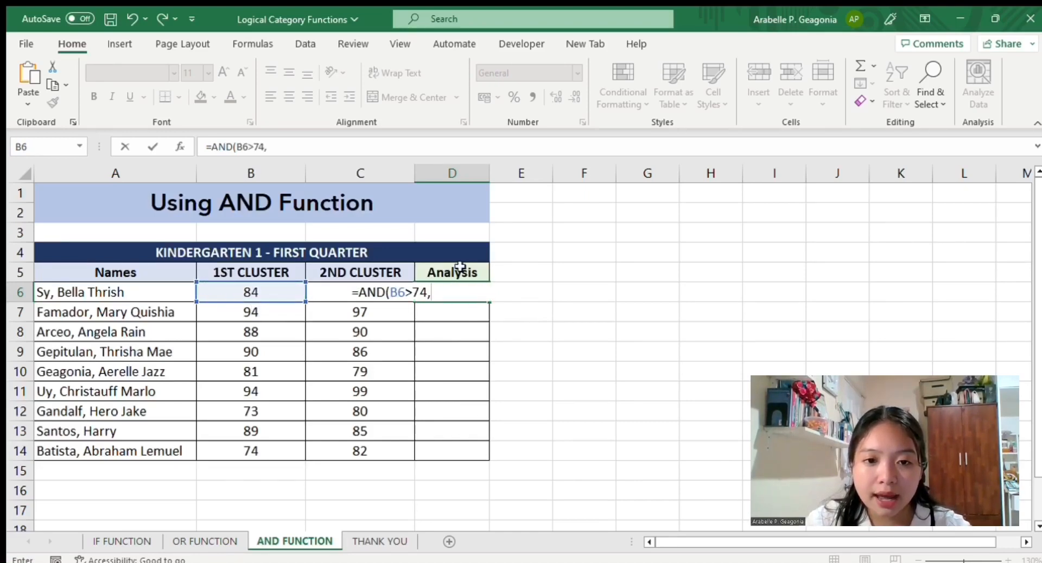
pyautogui.click(323, 299)
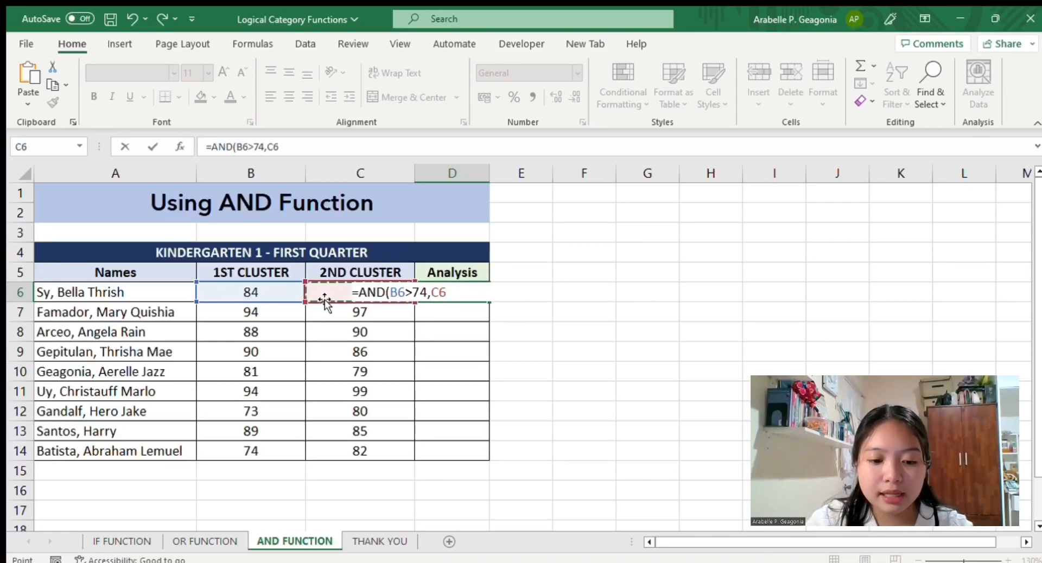
pyautogui.write('>74)')
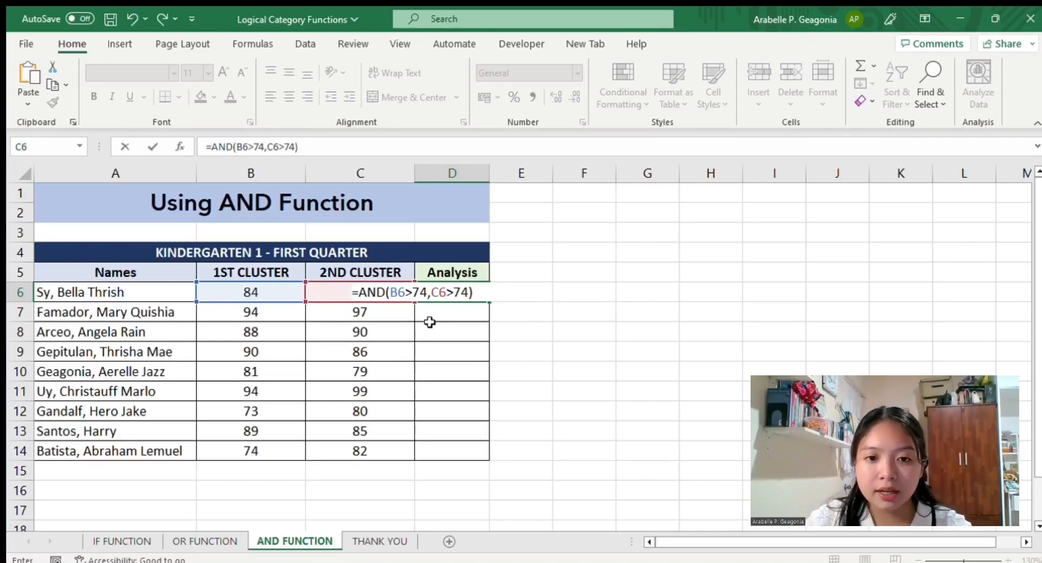
pyautogui.press('Return')
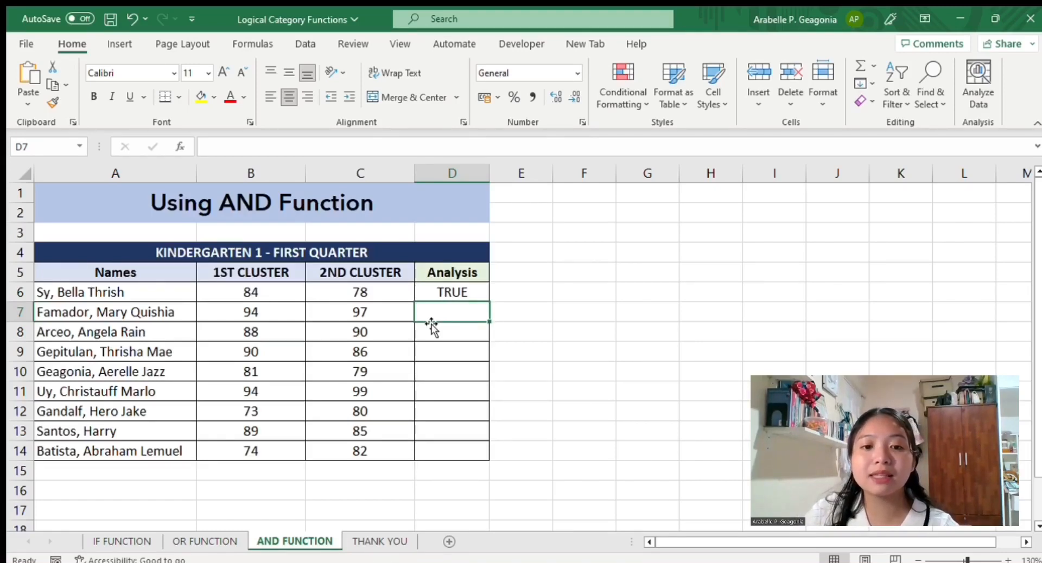
# Review the first student's cluster grades in B6 and C6, and copy the AND formula from D6 down through D14
pyautogui.click(276, 292)
pyautogui.click(347, 291)
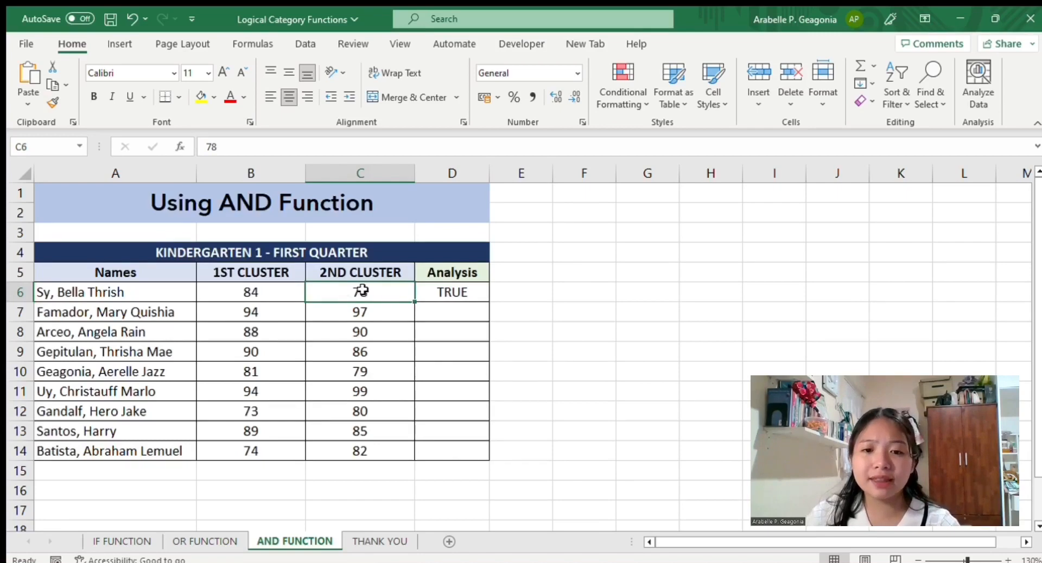
pyautogui.click(468, 293)
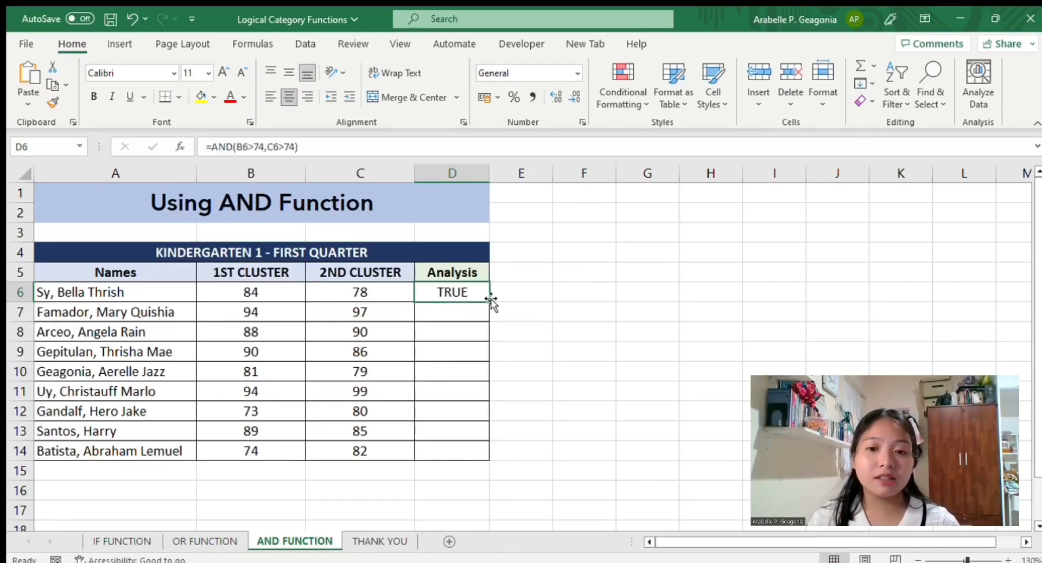
pyautogui.moveTo(488, 302); pyautogui.dragTo(479, 454)
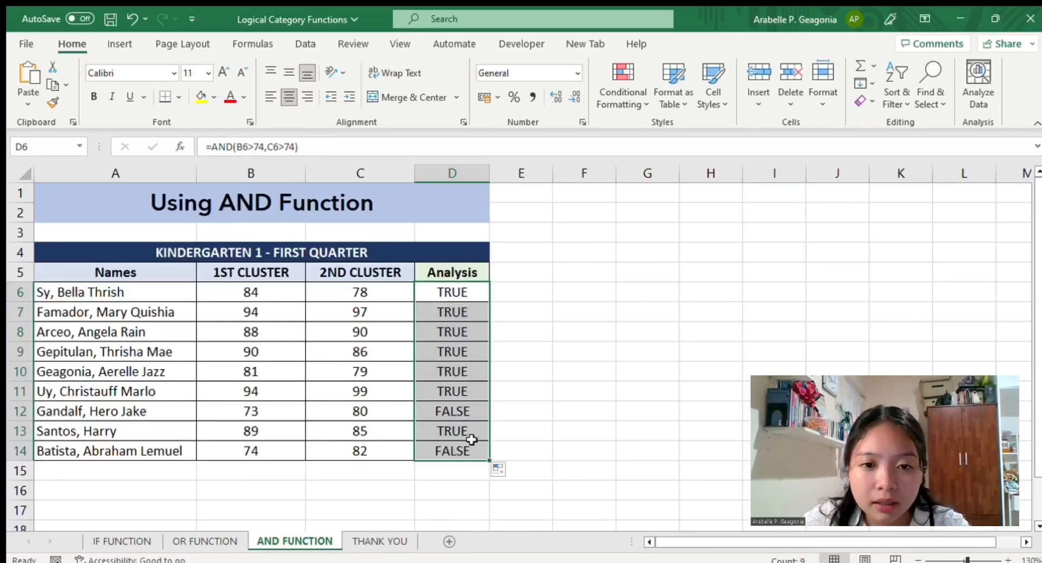
# Check the copied AND results in cells D12 to D14 and open the THANK YOU worksheet
pyautogui.click(470, 438)
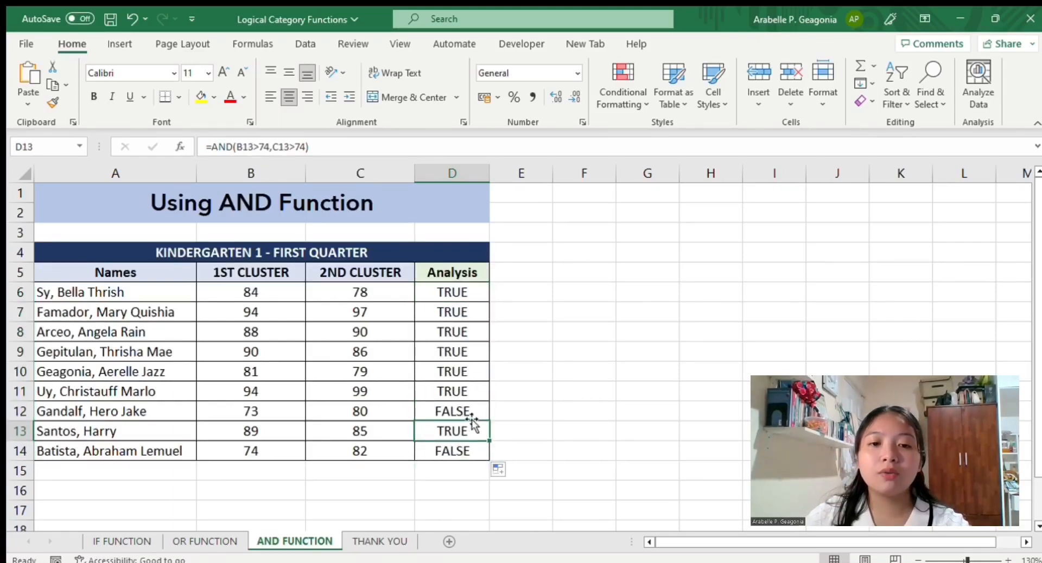
pyautogui.click(471, 415)
pyautogui.click(472, 452)
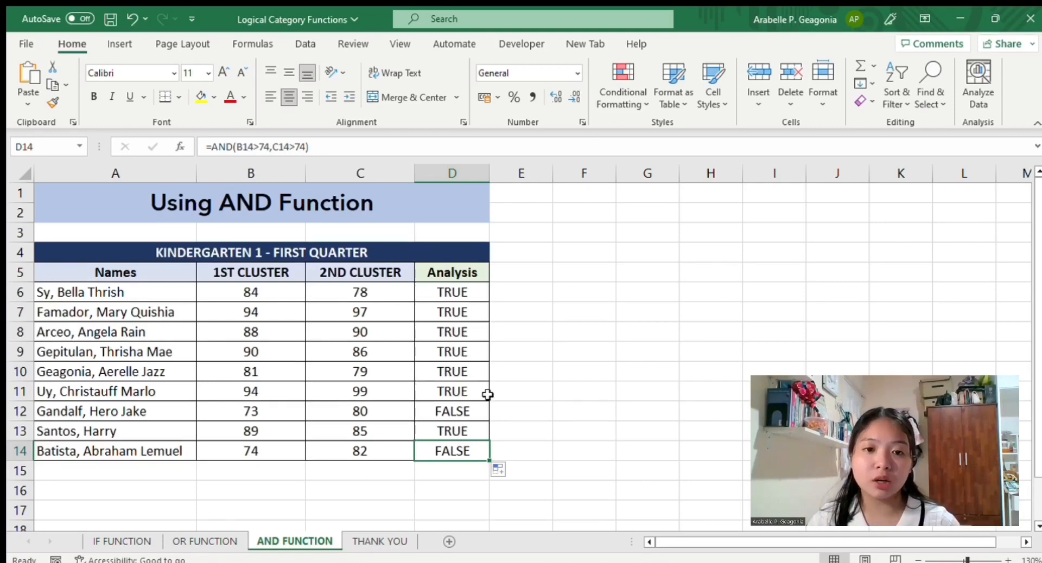
pyautogui.click(461, 465)
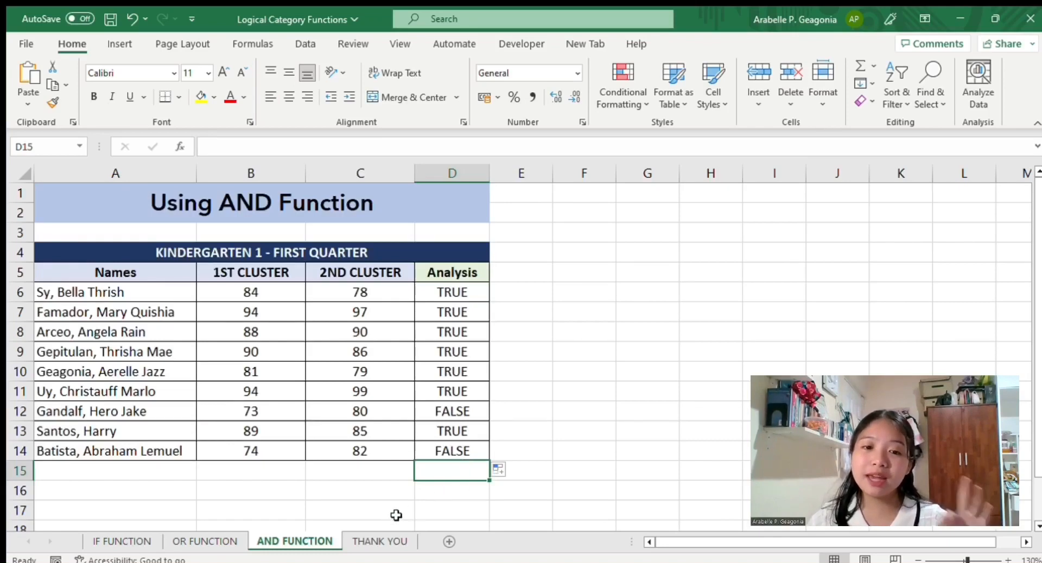
pyautogui.click(347, 545)
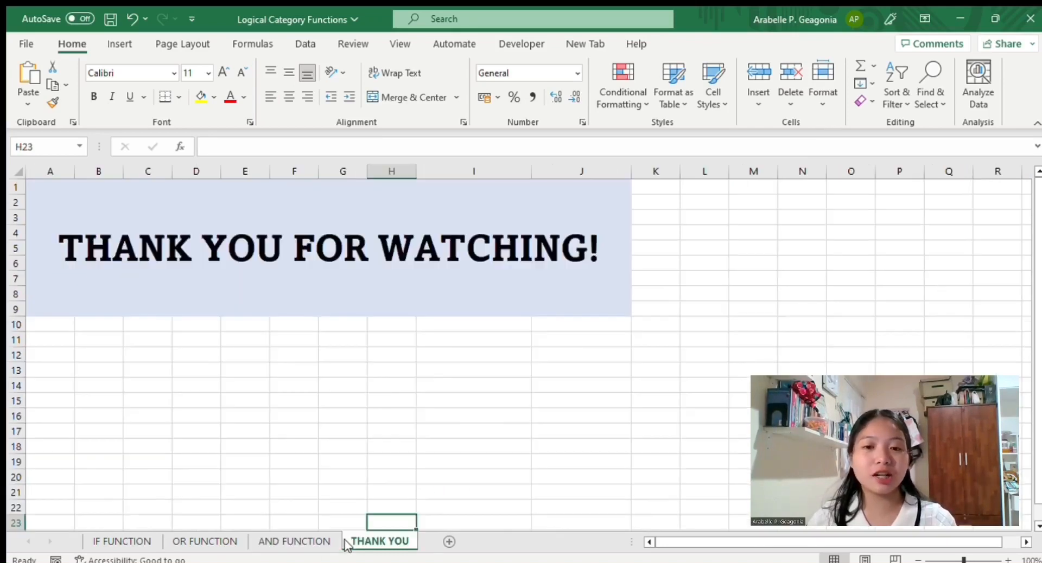